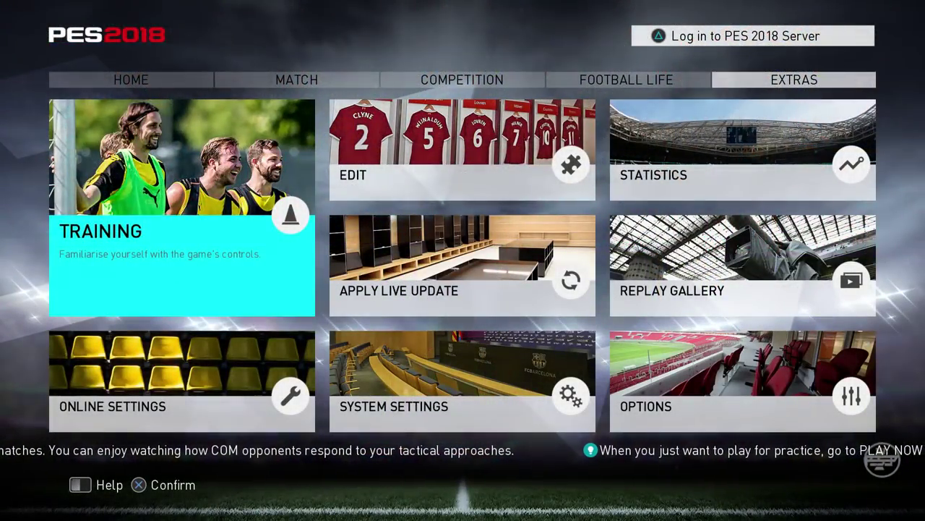
Go through Edit, Data Management and Import/Export to start Import Images from USB.
key(Right)
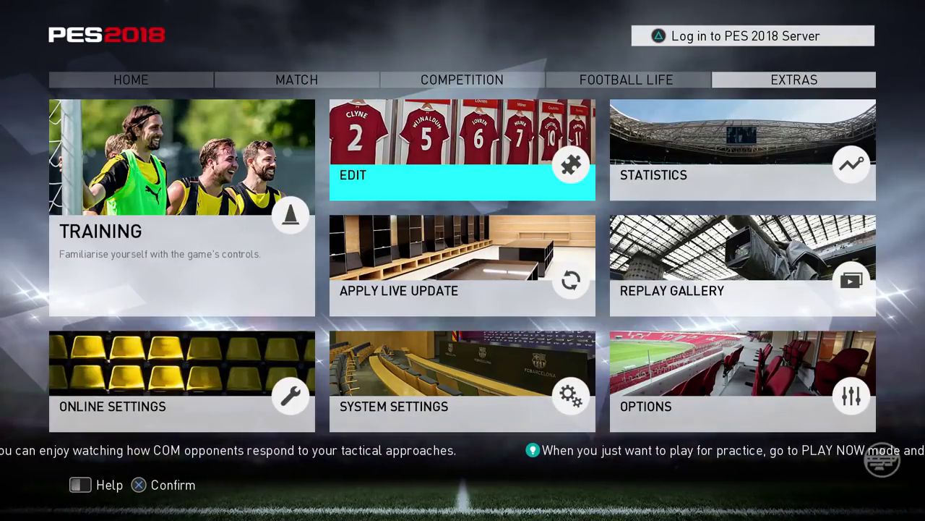
key(Return)
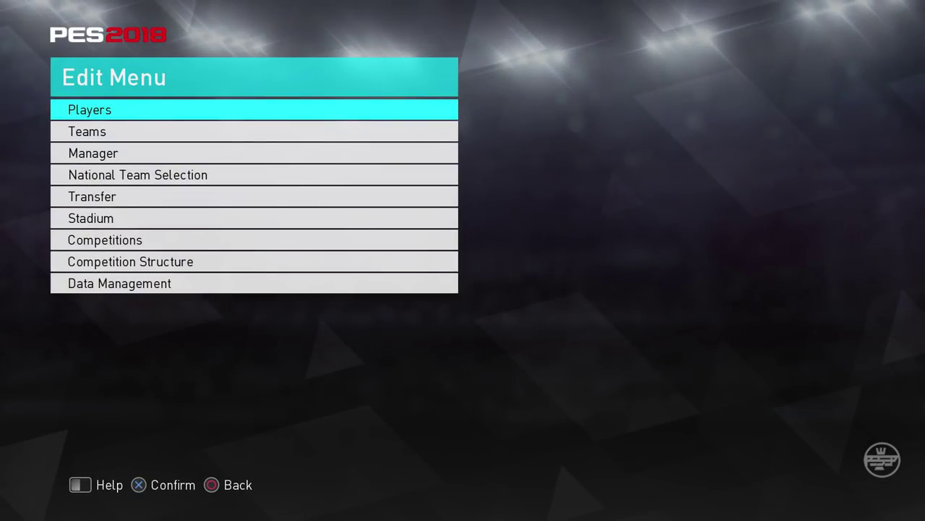
key(Down)
key(Down)
key(Down)
key(Down)
key(Down)
key(Down)
key(Down)
key(Down)
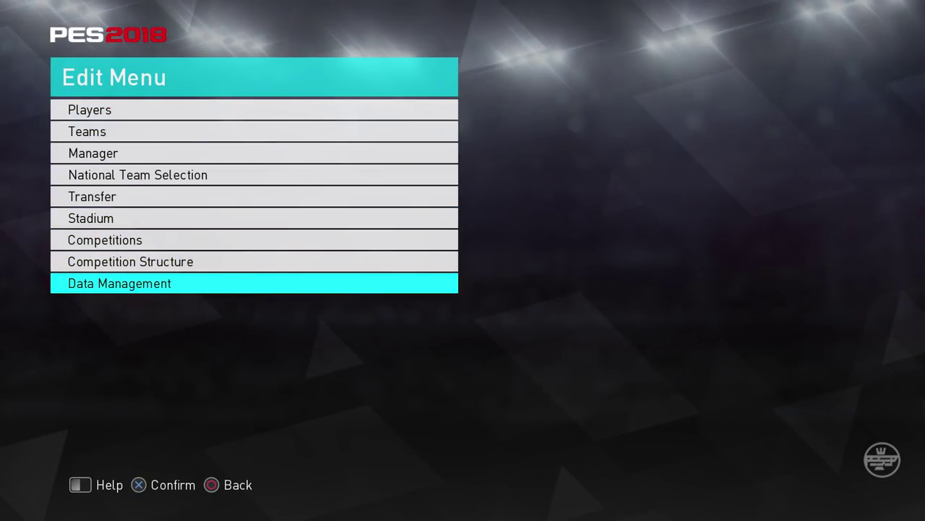
key(Return)
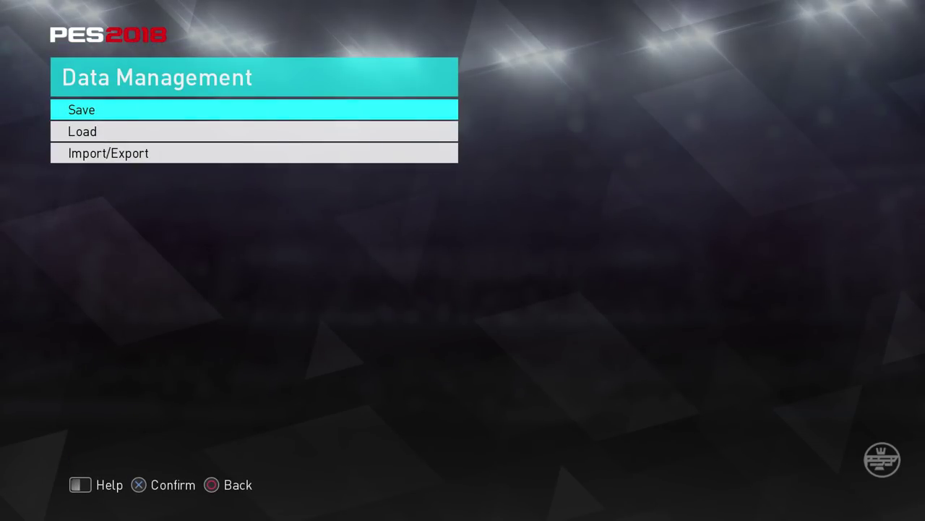
key(Down)
key(Down)
key(Return)
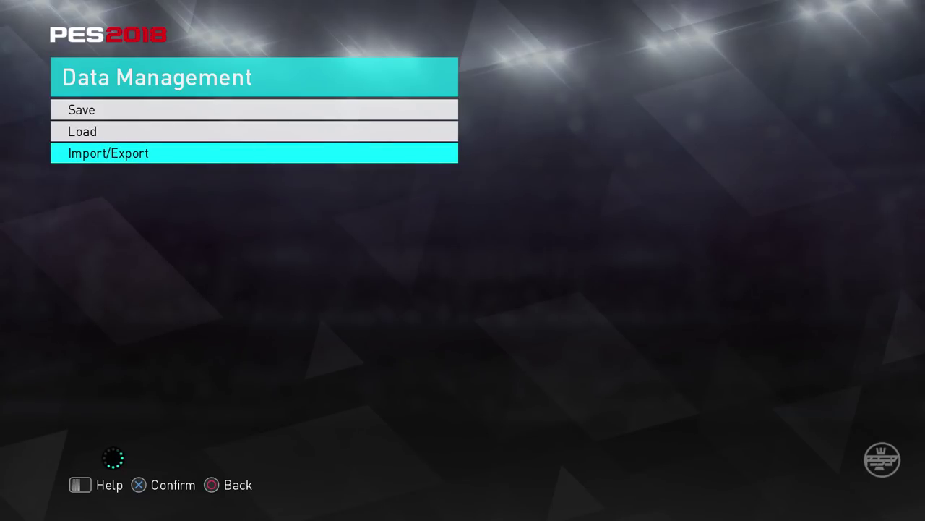
key(Down)
key(Down)
key(Down)
key(Down)
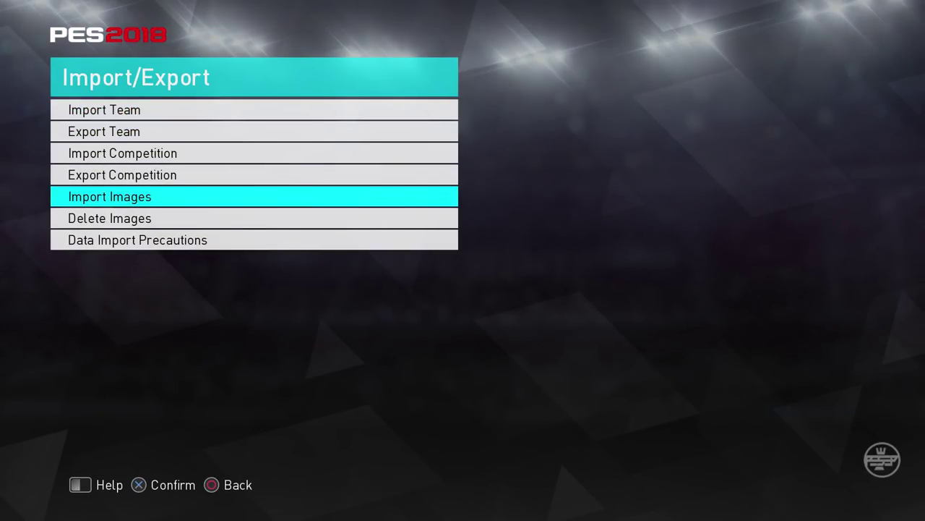
key(Return)
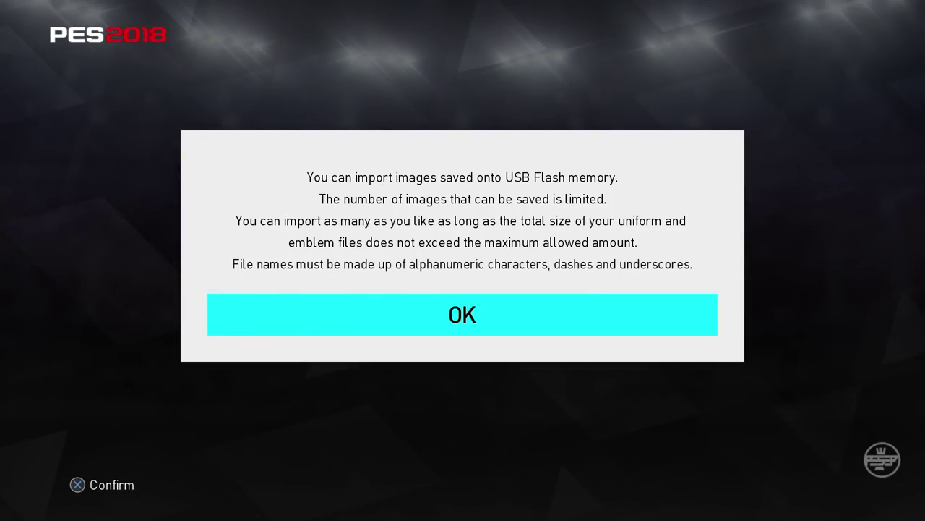
Accept the notice and choose Strip (L) images from the USB drive, importing selected images only.
key(Return)
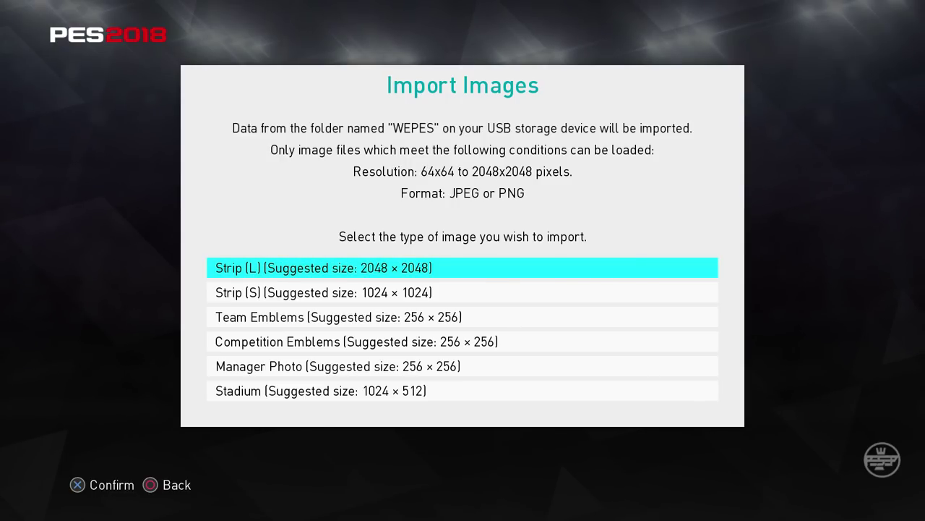
key(Return)
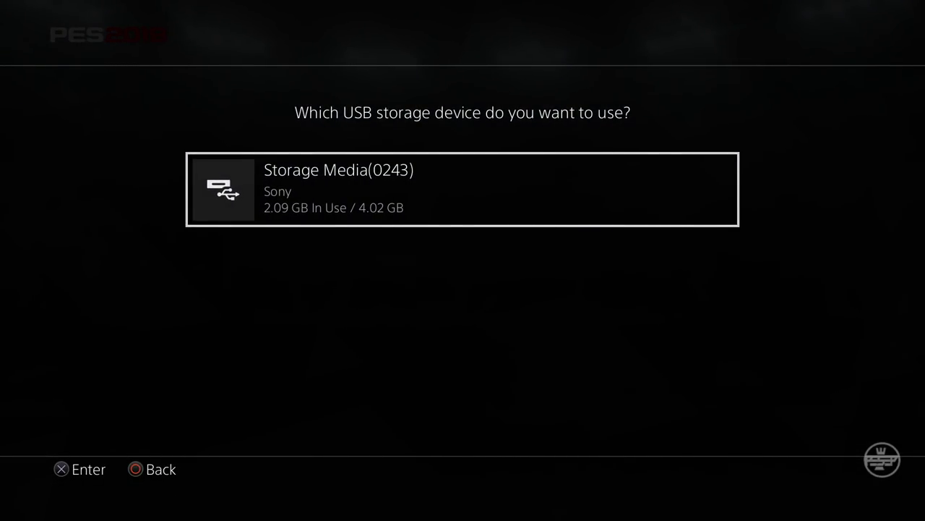
key(Return)
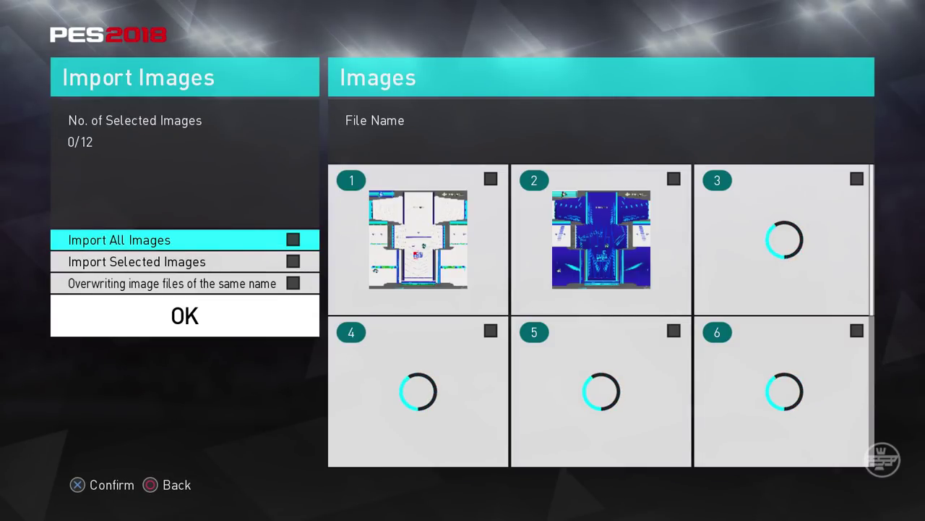
key(Down)
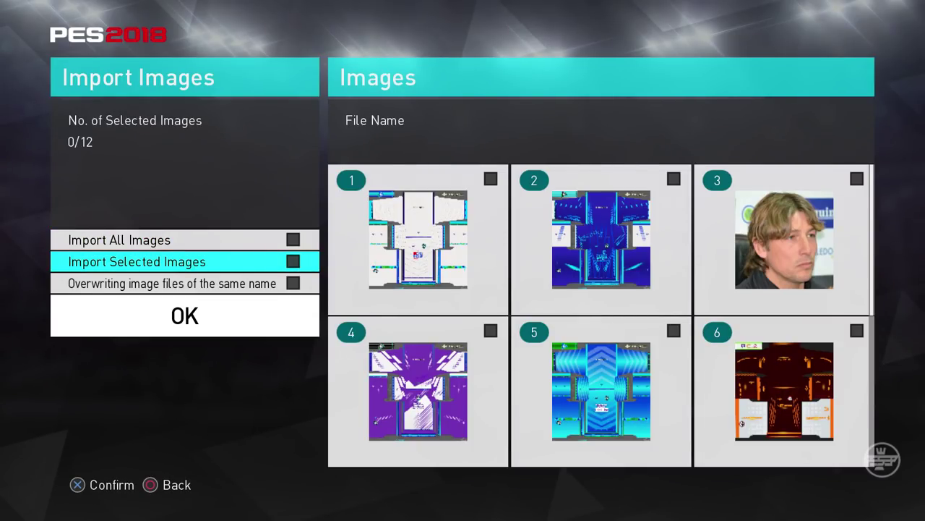
key(Return)
Mark kit images 1, 5, 4 and 6 for import.
key(Right)
key(Right)
key(Left)
key(Down)
key(Left)
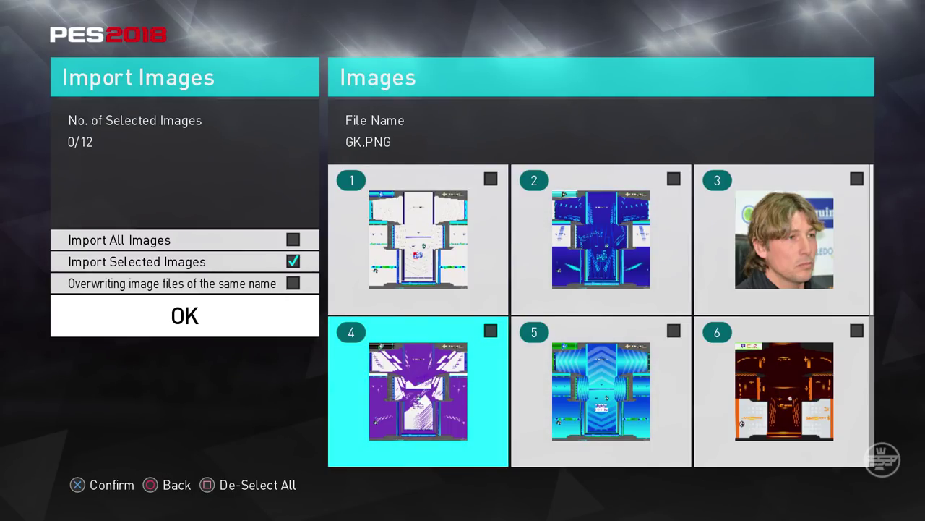
key(Up)
key(Return)
key(Right)
key(Down)
key(Return)
key(Left)
key(Return)
key(Right)
key(Right)
key(Return)
Mark images 9, 8, 7, 10, 11 and 12, skipping image 3, then return to the OK option.
key(Down)
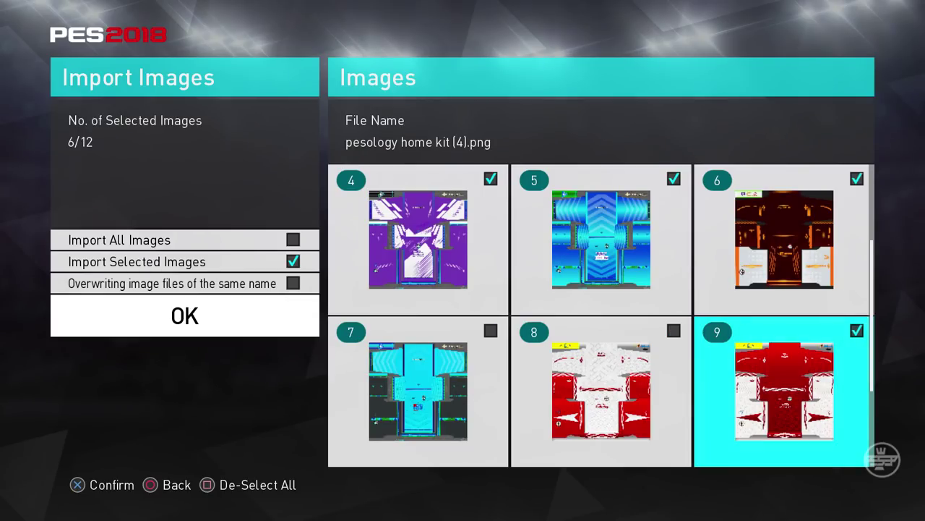
key(Left)
key(Return)
key(Left)
key(Return)
key(Down)
key(Return)
key(Right)
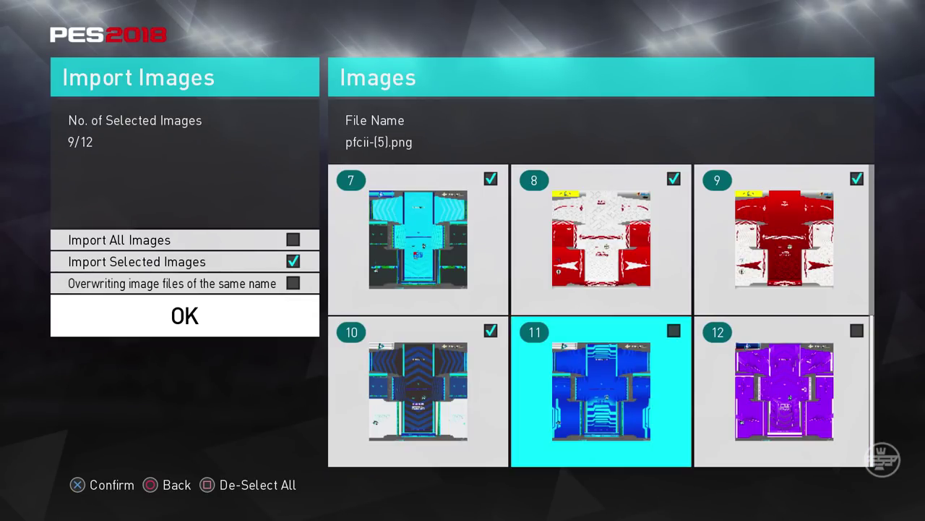
key(Return)
key(Right)
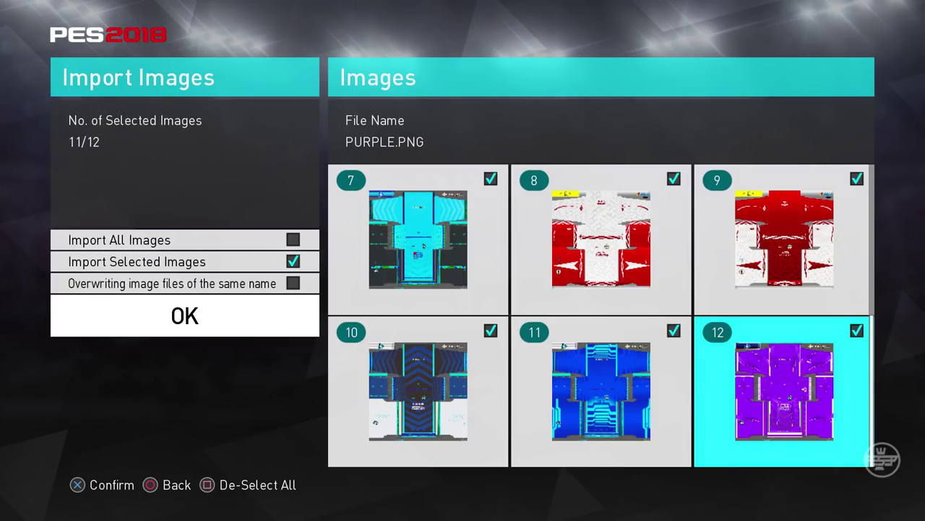
key(Escape)
key(Down)
key(Down)
Import the eleven selected strip images and acknowledge the completion message.
key(Return)
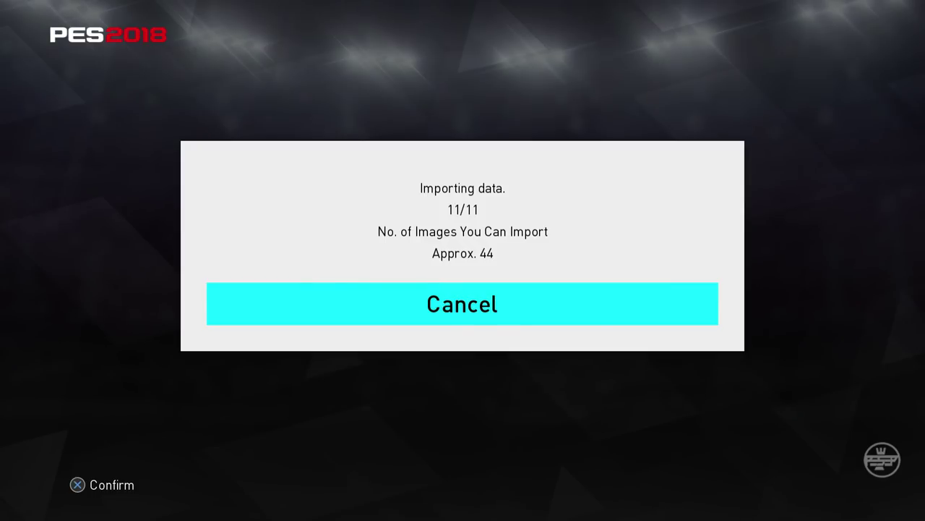
key(Return)
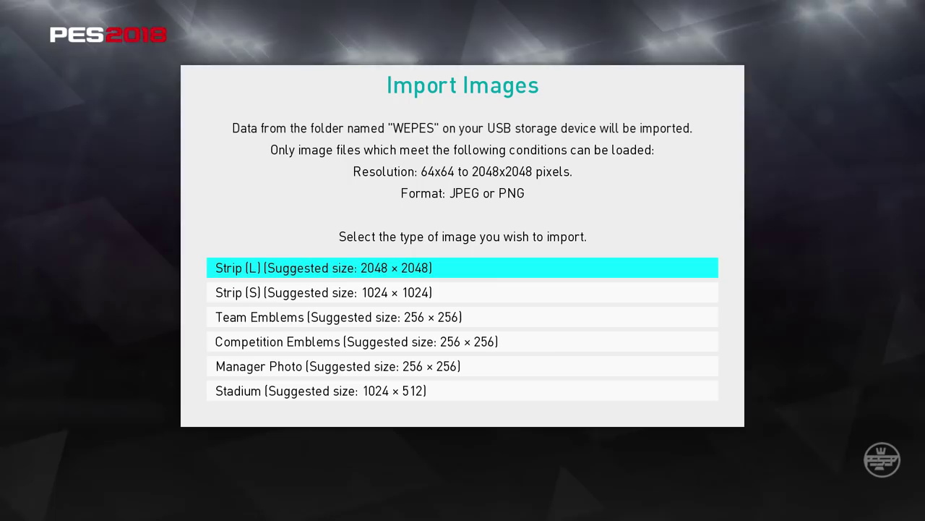
key(Escape)
key(Up)
Return to the Edit Menu and choose Teams for editing.
key(Escape)
key(Up)
key(Escape)
key(Up)
key(Up)
key(Up)
key(Up)
key(Up)
key(Up)
key(Up)
key(Up)
key(Down)
key(Return)
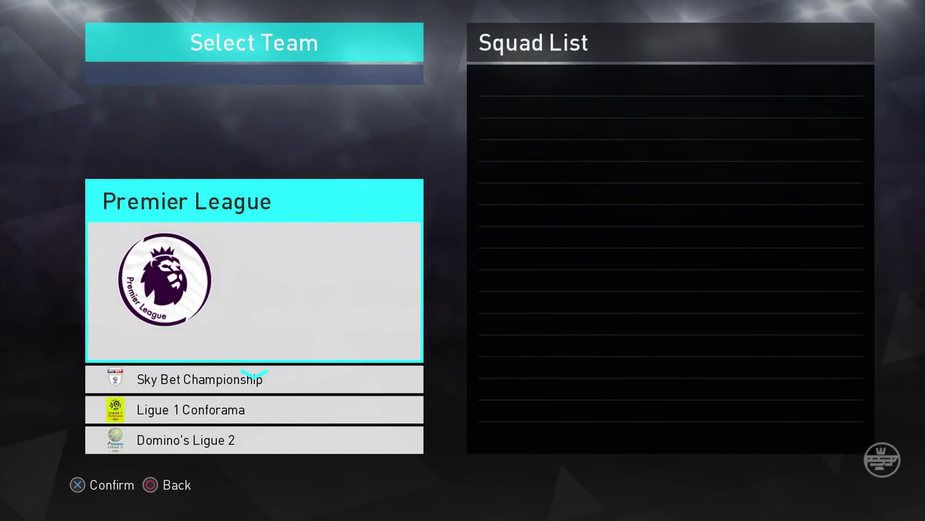
Select WE UNITED from the PAS League and open its strip settings.
key(Down)
key(Up)
key(Down)
key(Down)
key(Down)
key(Down)
key(Down)
key(Down)
key(Down)
key(Down)
key(Down)
key(Down)
key(Down)
key(Down)
key(Down)
key(Down)
key(Down)
key(Down)
key(Down)
key(Down)
key(Return)
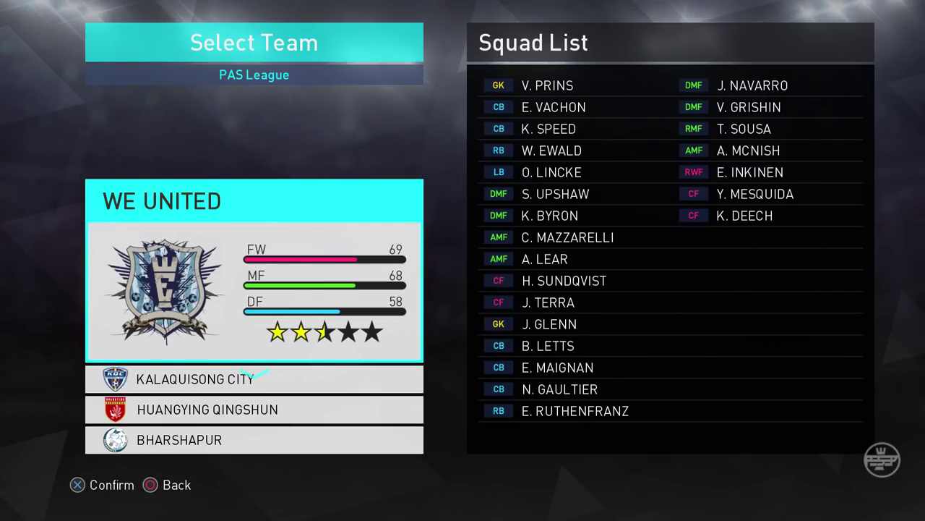
key(Down)
key(Down)
key(Down)
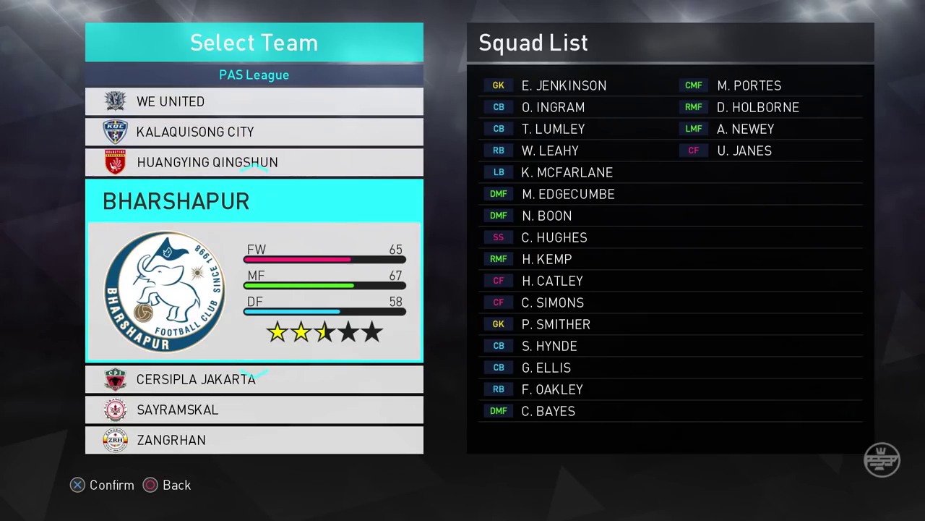
key(Up)
key(Up)
key(Down)
key(Down)
key(Up)
key(Up)
key(Up)
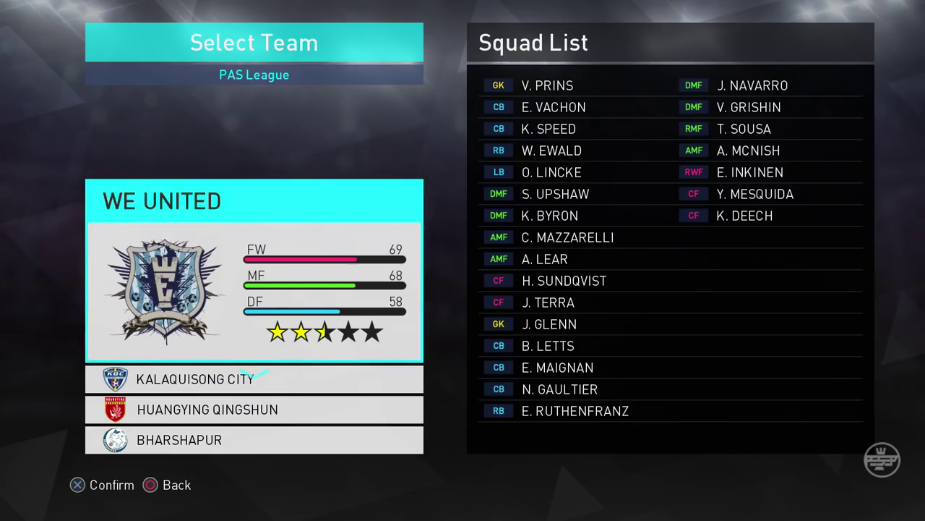
key(Return)
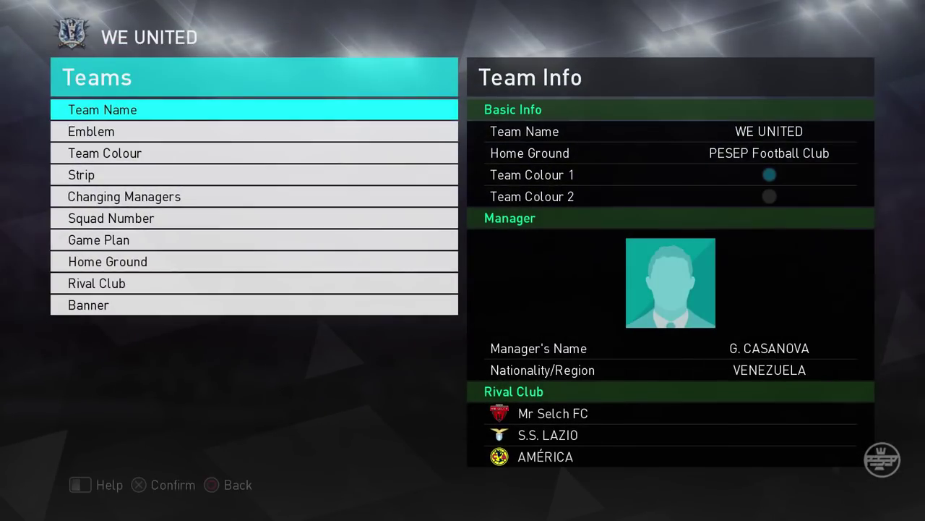
key(Down)
key(Down)
key(Down)
key(Return)
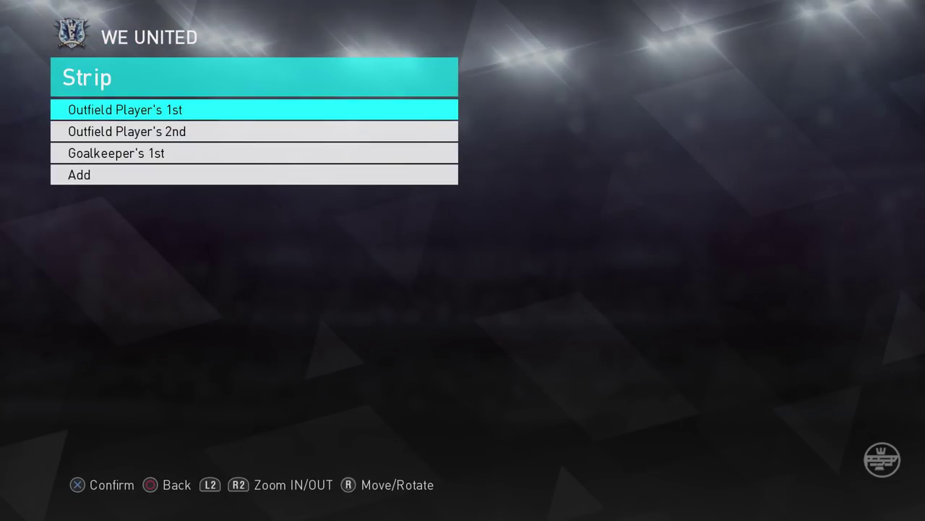
Preview WE UNITED's outfield strips and yellow Goalkeeper's 1st kit, then return to team selection.
key(l2)
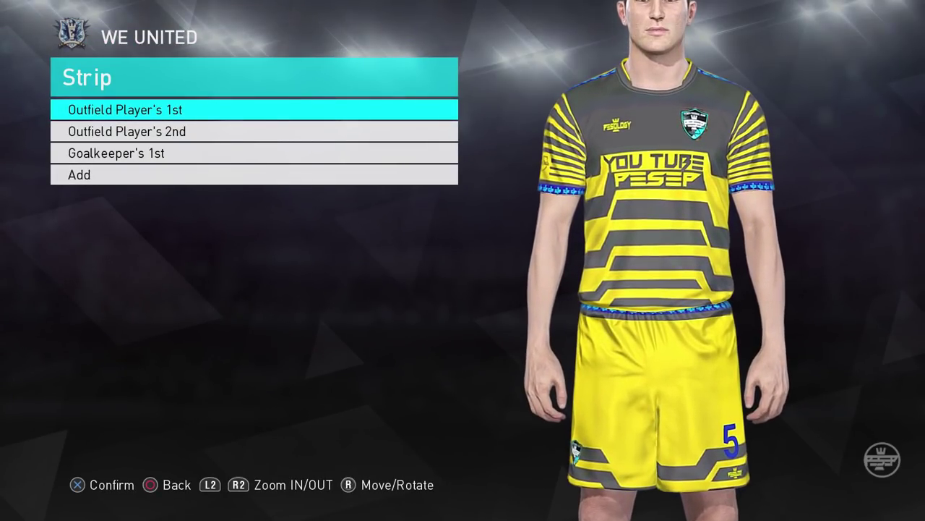
key(Down)
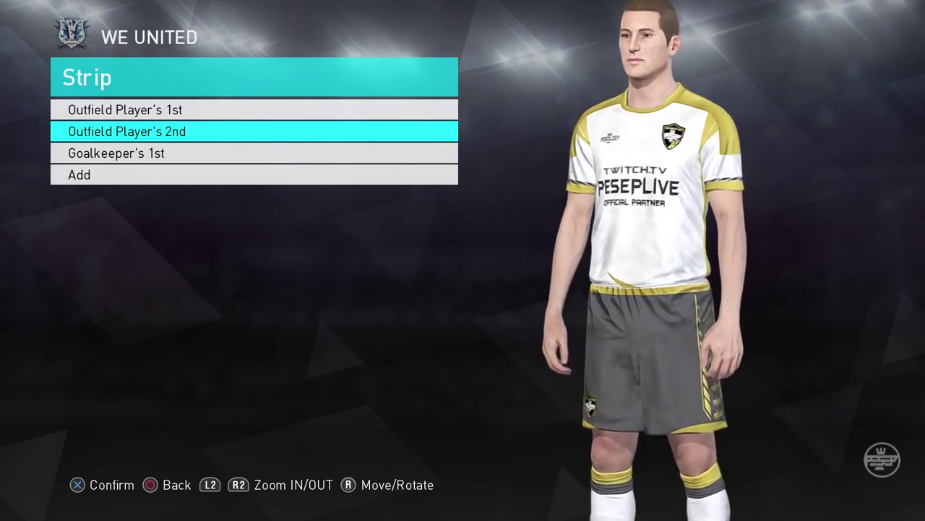
key(Right)
key(Down)
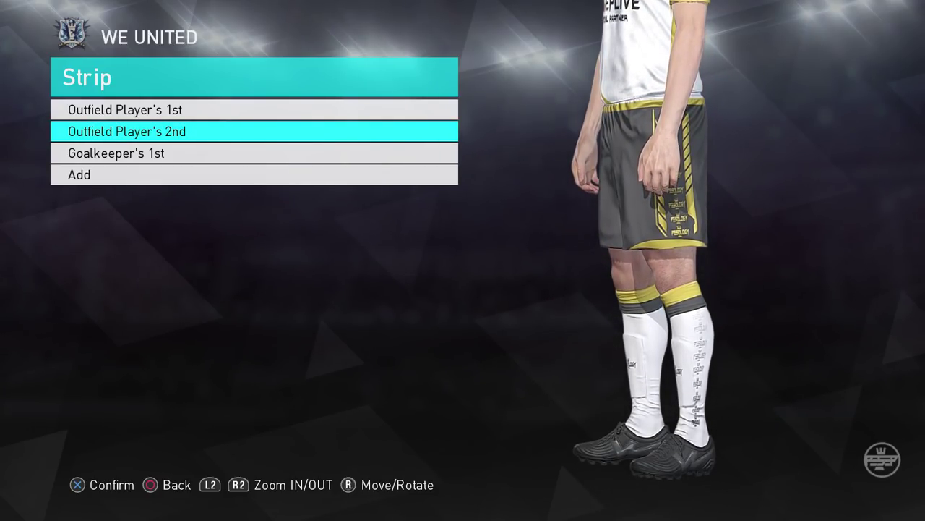
key(Page_Up)
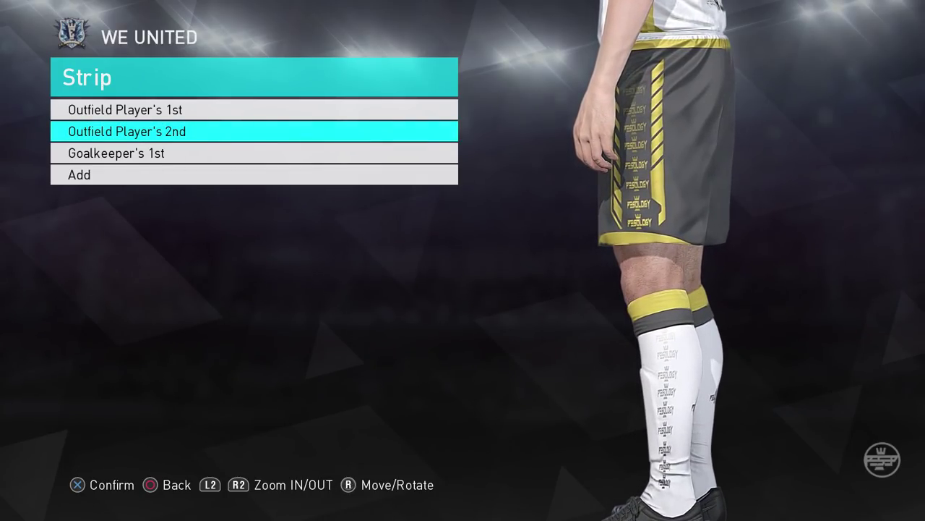
key(Down)
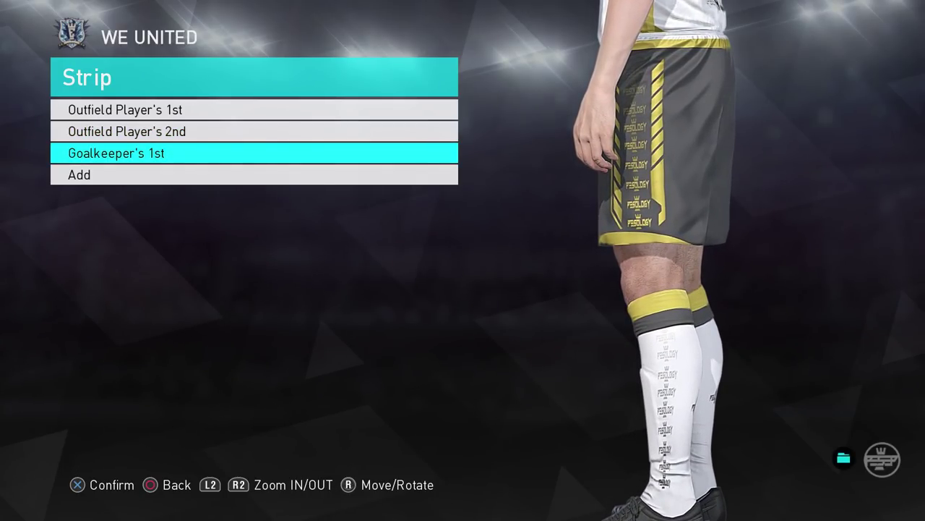
key(Page_Up)
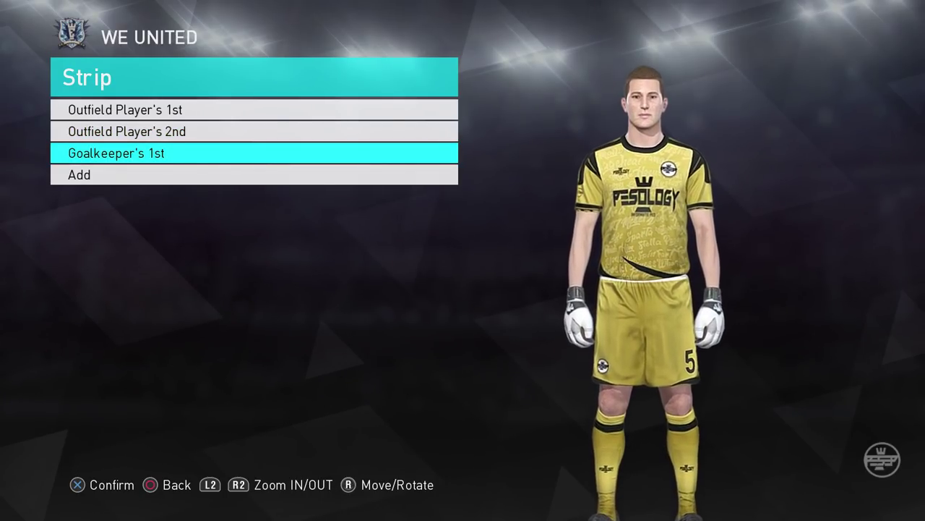
key(Right)
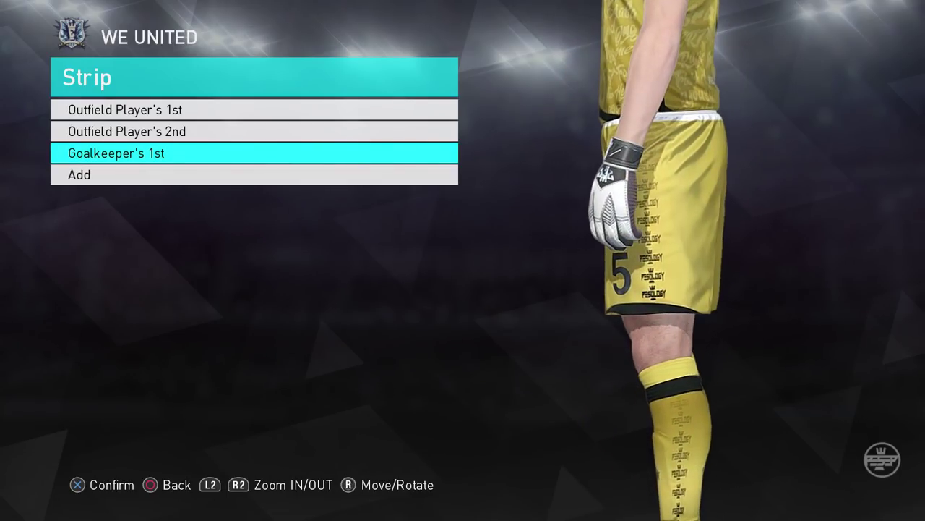
key(Escape)
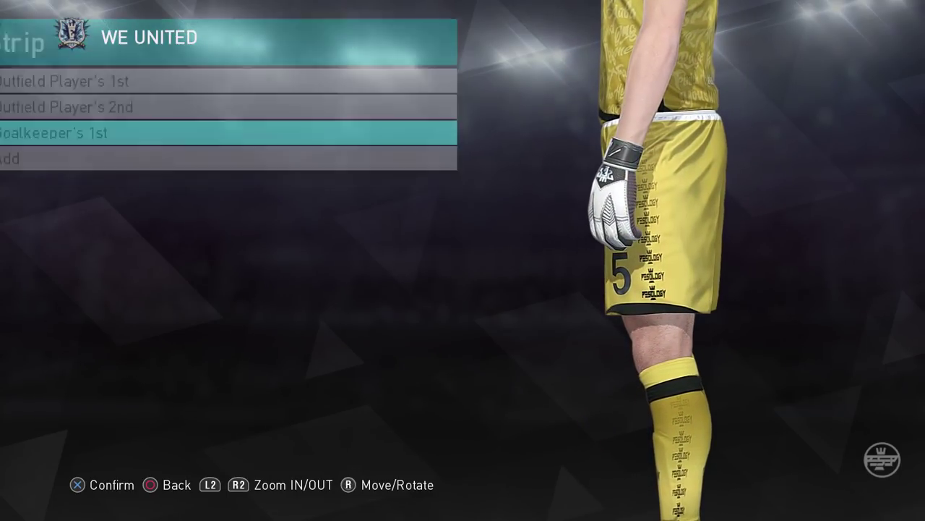
key(Escape)
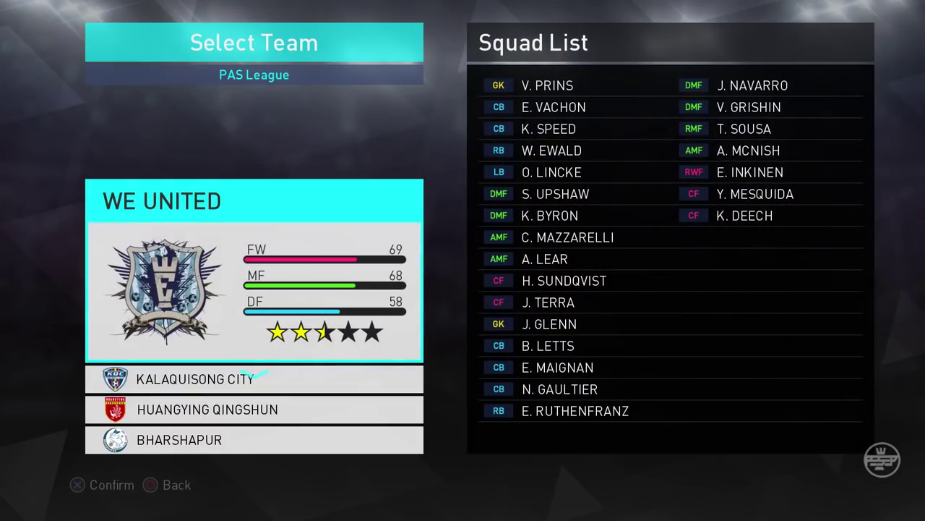
Open KALAQUISONG CITY's strips and add the Outfield Player's 3rd and 4th strips.
key(Down)
key(Return)
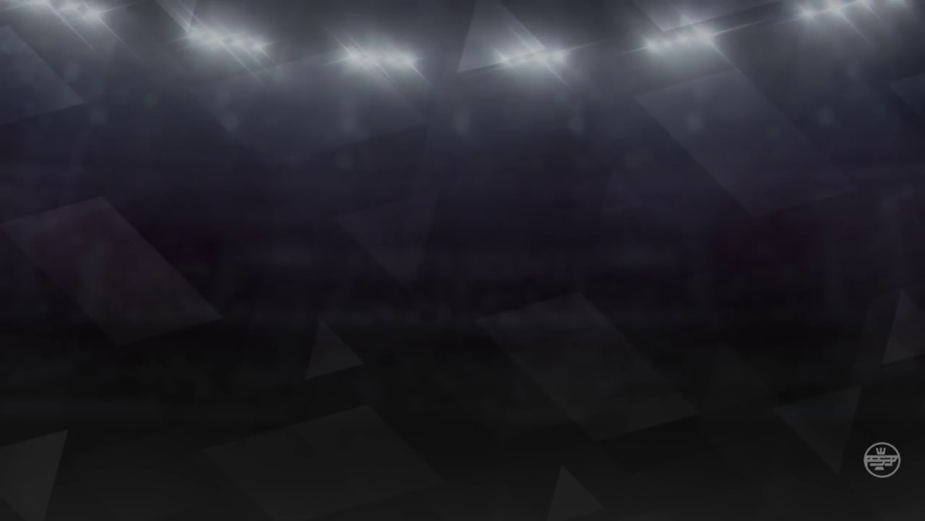
key(Down)
key(Down)
key(Down)
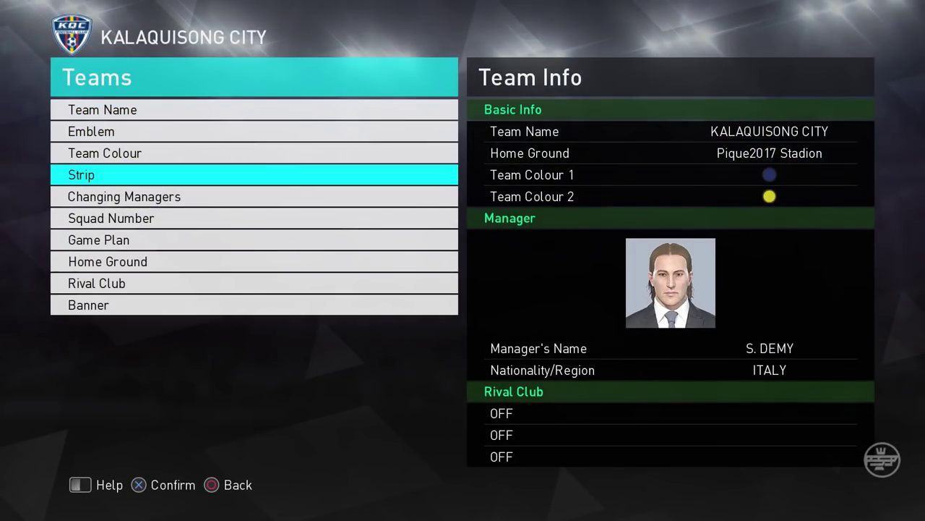
key(Return)
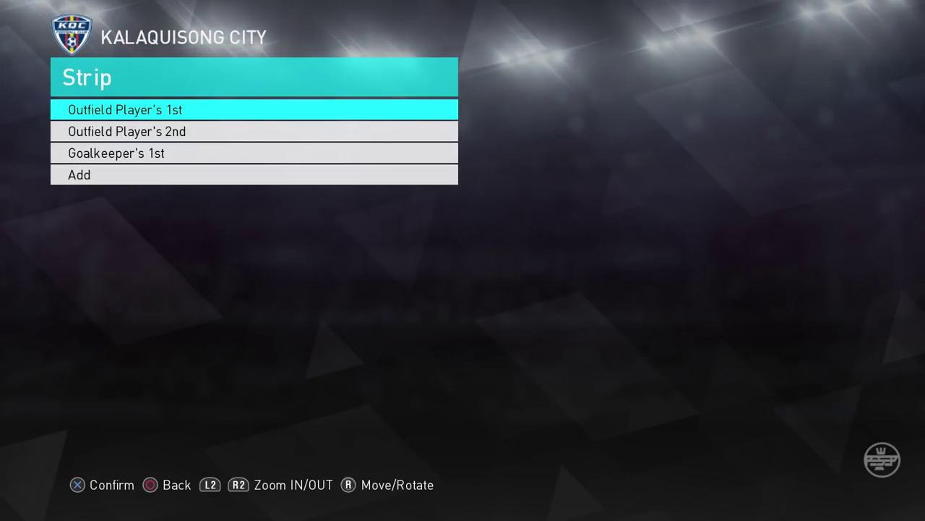
key(Down)
key(Down)
key(Down)
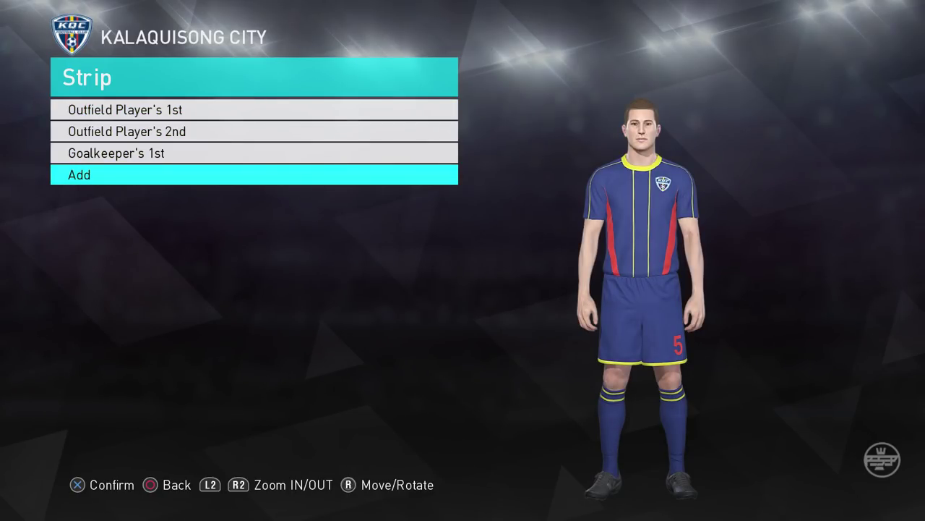
key(Return)
key(Return)
key(Down)
key(Return)
key(Return)
Open the Outfield Player's 1st strip for editing.
key(Up)
key(Up)
key(Up)
key(Up)
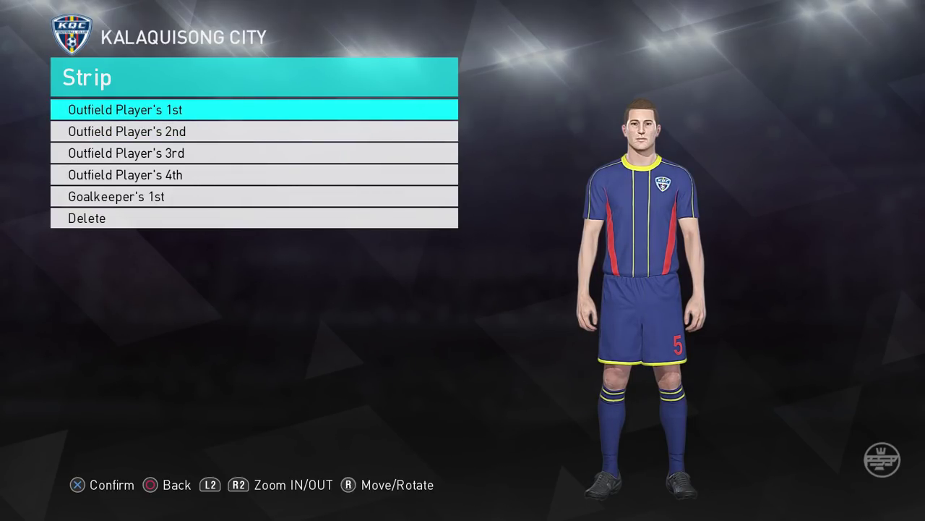
key(Down)
key(Up)
key(Return)
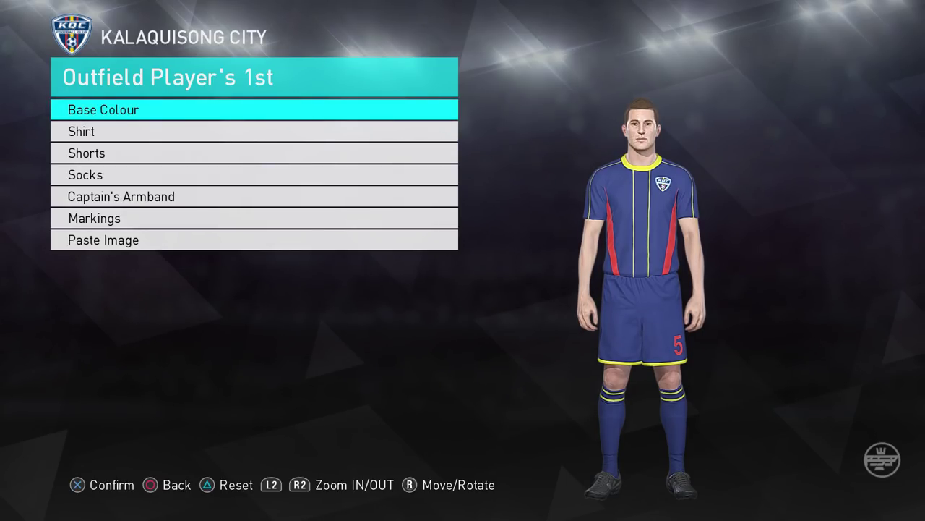
Paste the Strip (L) image 5TH.PNG (image 6) onto the first outfield strip.
key(Return)
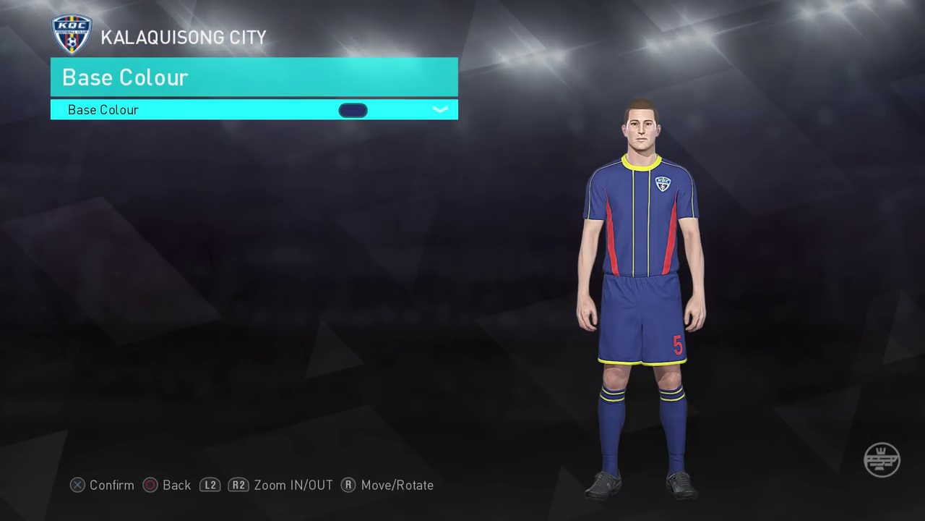
key(Return)
key(Up)
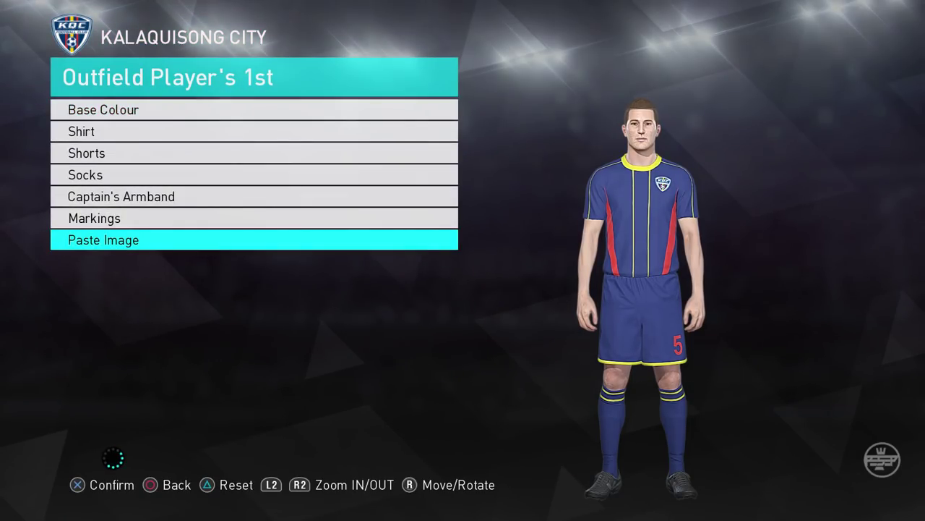
key(Return)
key(Escape)
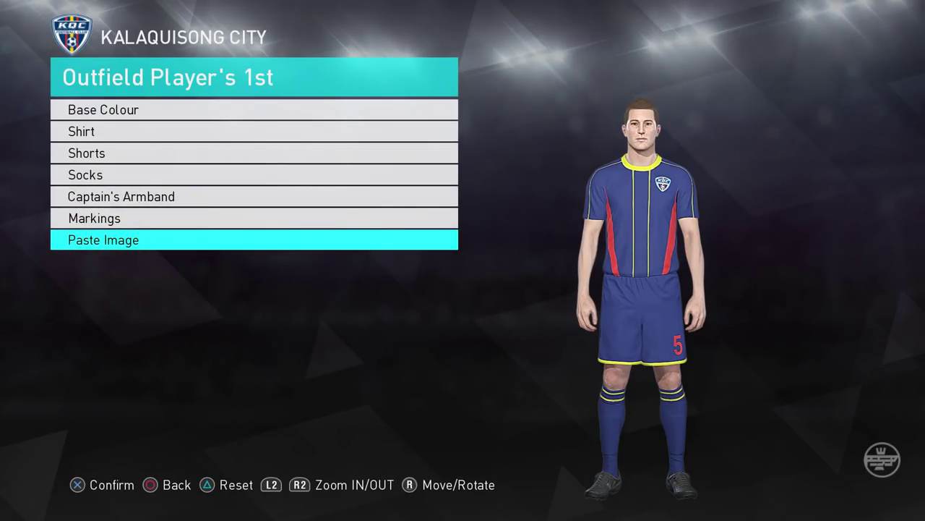
key(Return)
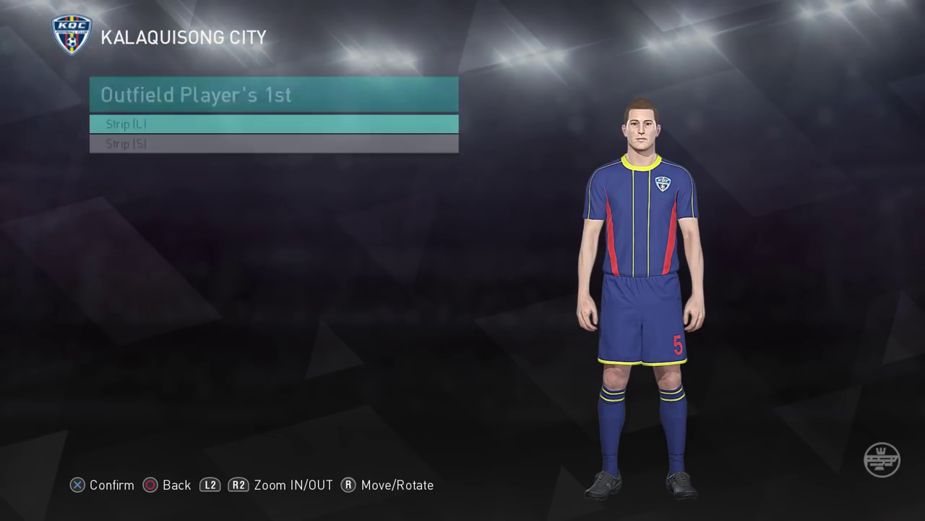
key(Return)
key(Right)
key(Right)
key(Down)
key(Left)
key(Down)
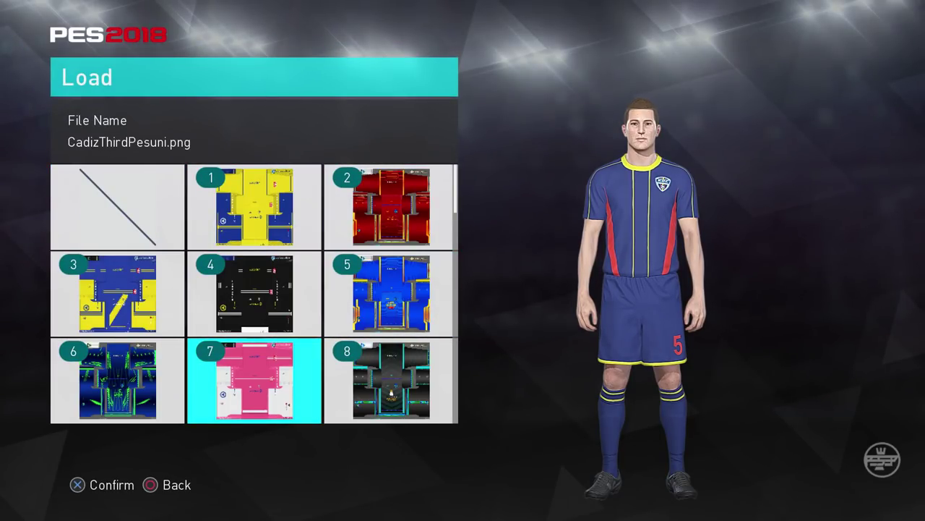
key(Left)
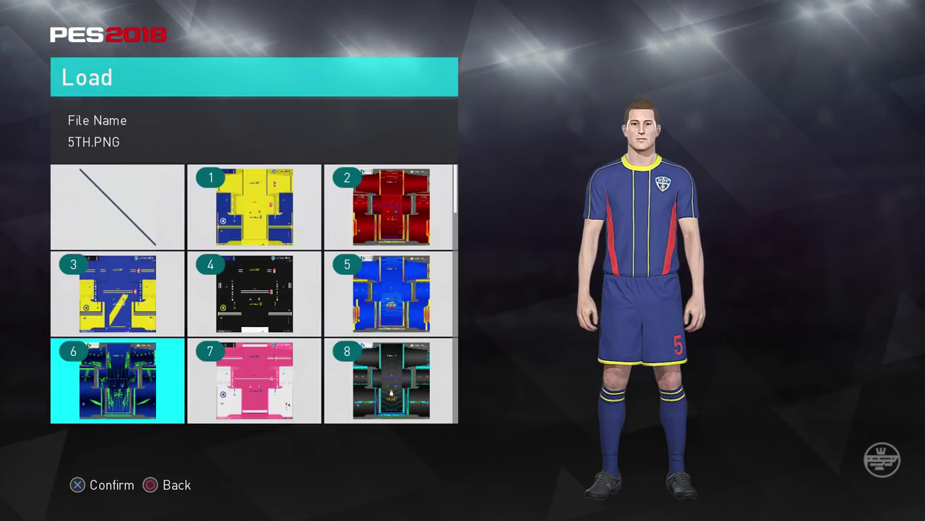
key(Return)
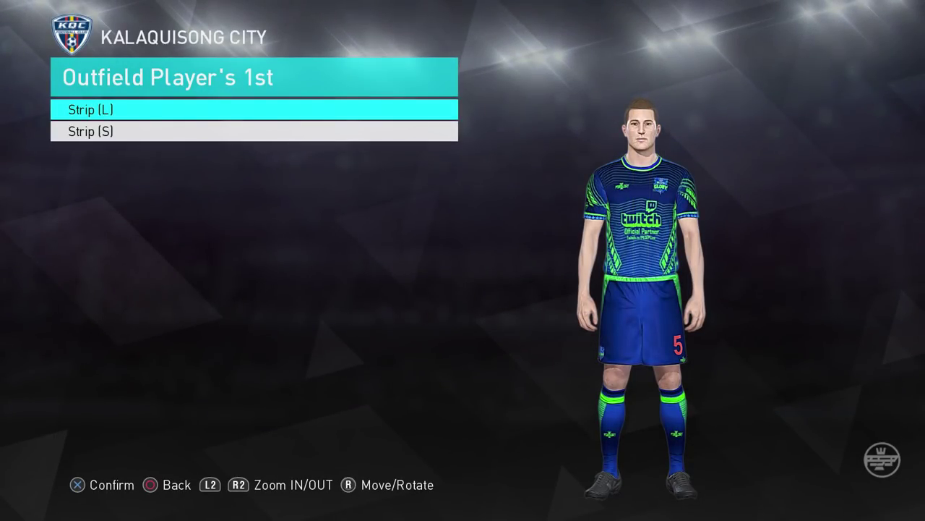
Set the strip's base colour to a blue swatch.
key(Escape)
key(Down)
key(Escape)
key(Return)
key(Return)
key(Down)
key(Right)
key(Right)
key(Escape)
key(Escape)
Set the shirt's base design to number 9.
key(Down)
key(Return)
key(Return)
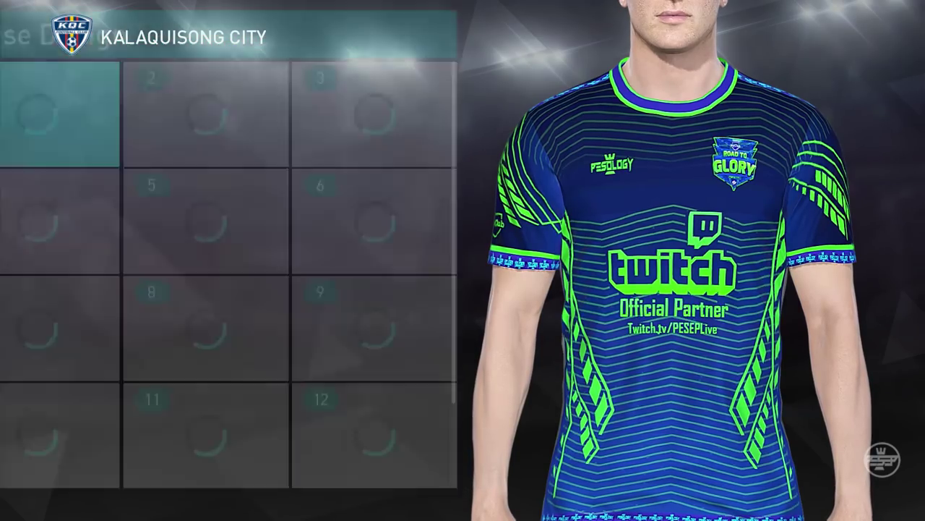
key(Down)
key(Right)
key(Right)
key(Down)
key(Left)
key(Right)
key(Return)
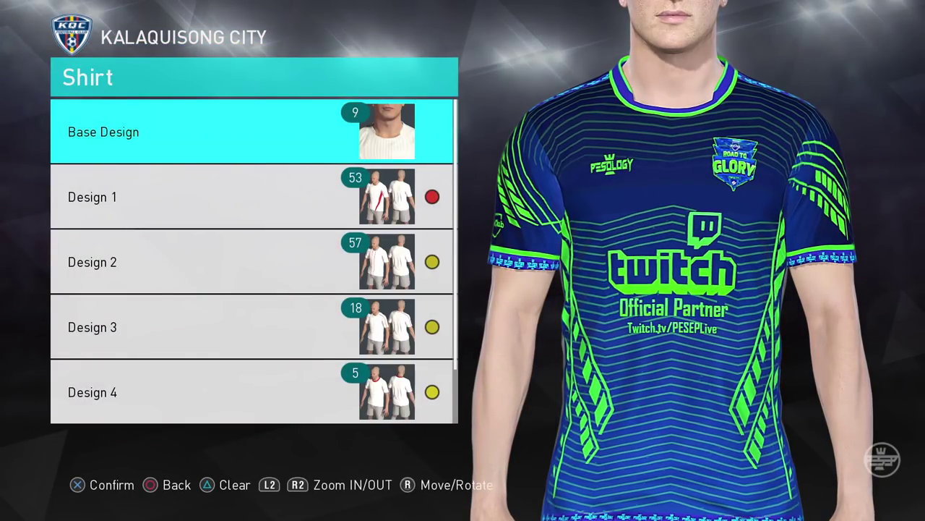
key(Escape)
Go down past the shorts to the strip's Markings settings.
key(Down)
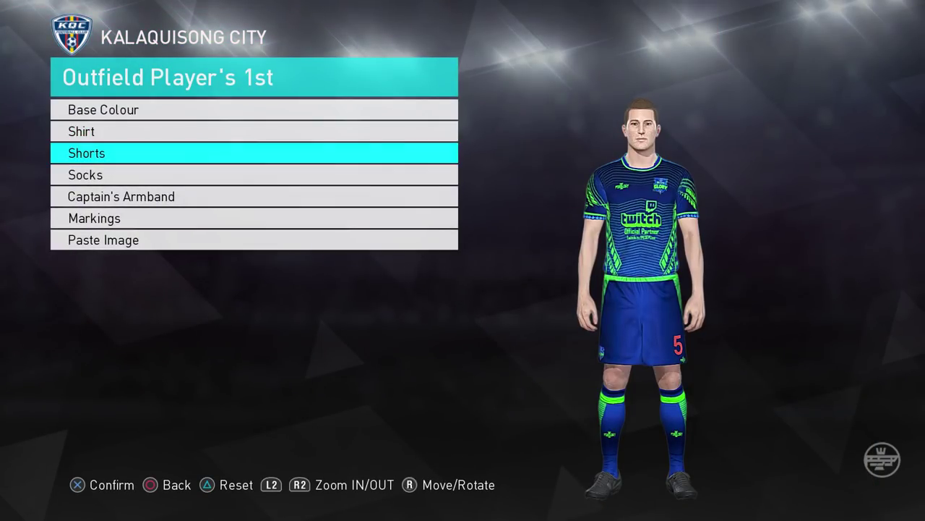
key(Down)
key(Down)
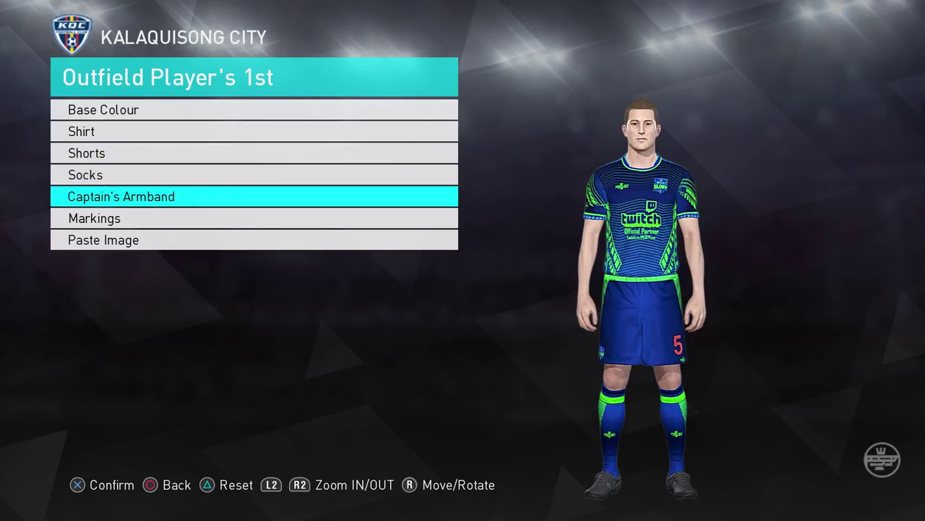
key(Down)
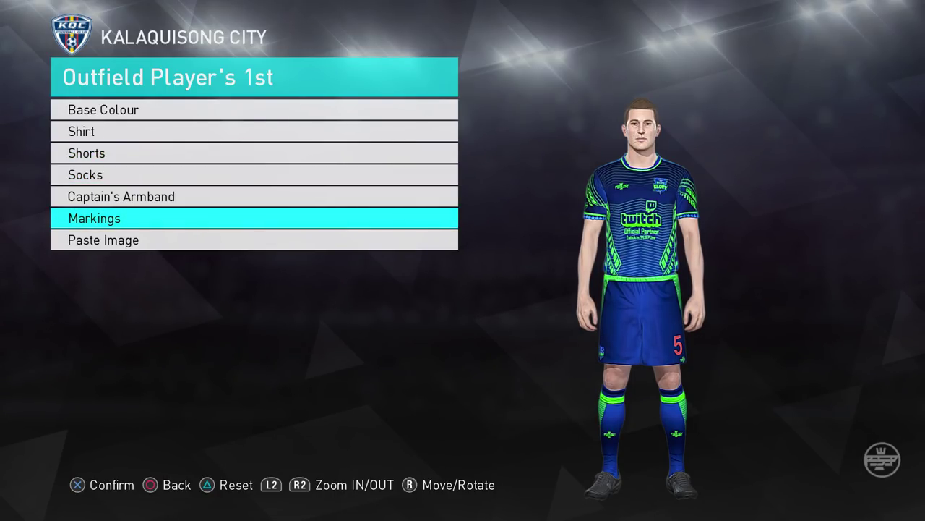
key(Return)
key(Return)
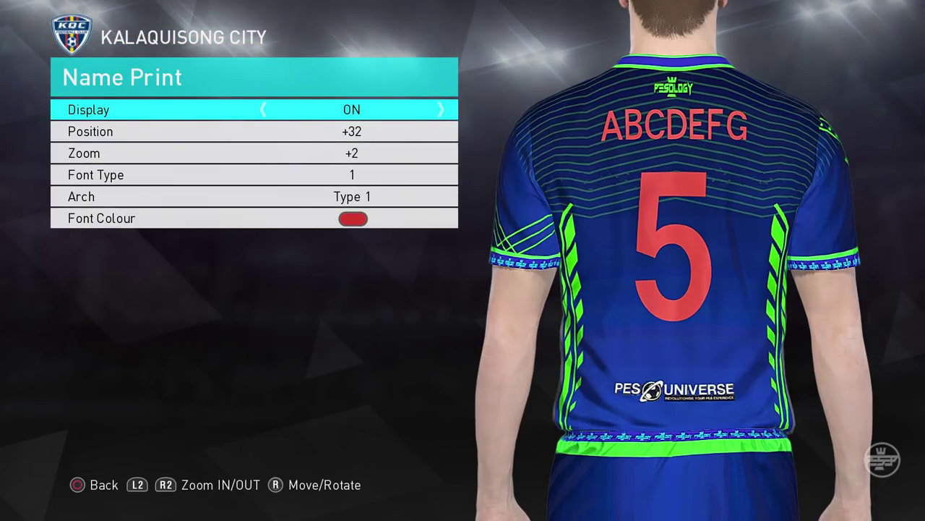
Set the Name Print font colour to bright green.
key(Up)
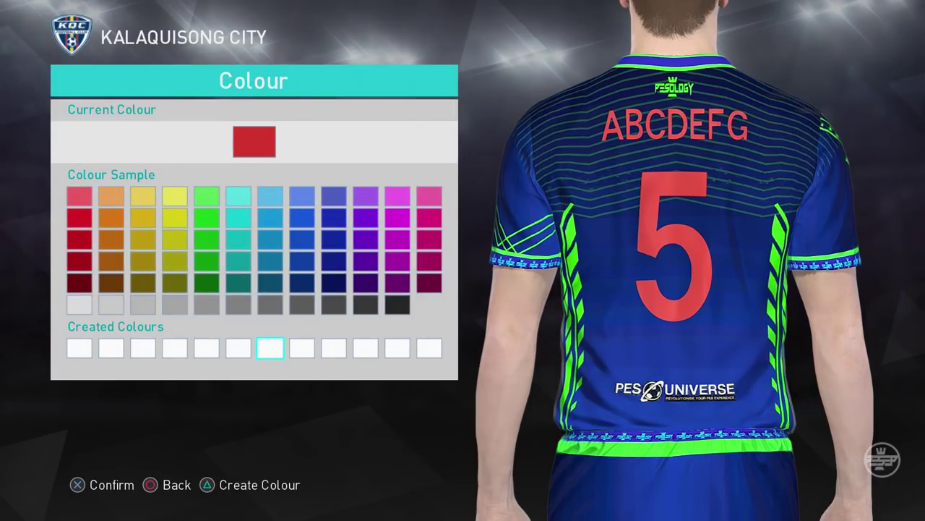
key(Up)
key(Up)
key(Up)
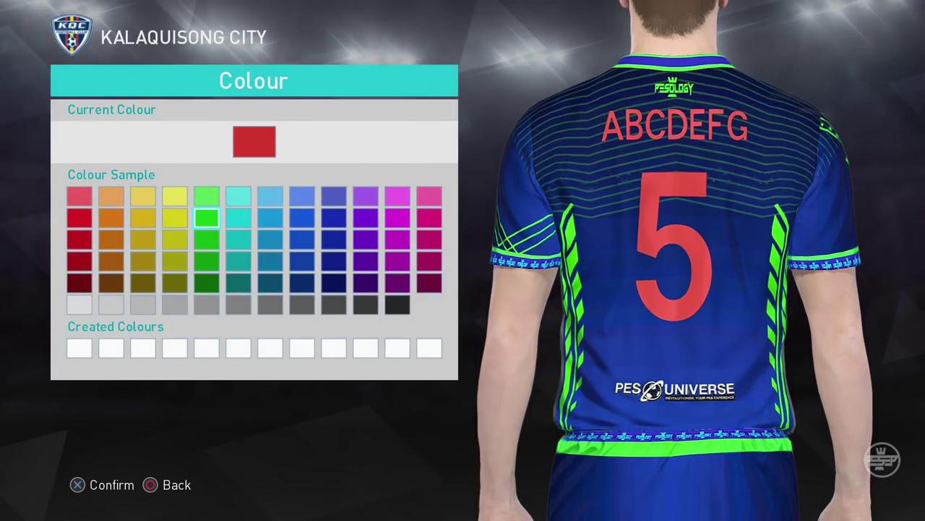
key(Return)
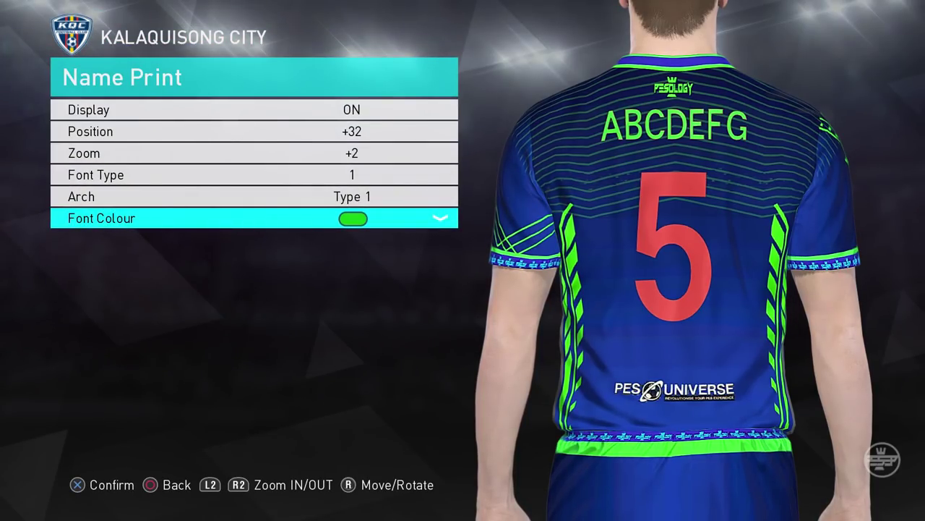
key(Escape)
Set the Squad Number font colour to the same bright green.
key(Down)
key(Return)
key(Down)
key(Down)
key(Down)
key(Return)
key(Left)
key(Left)
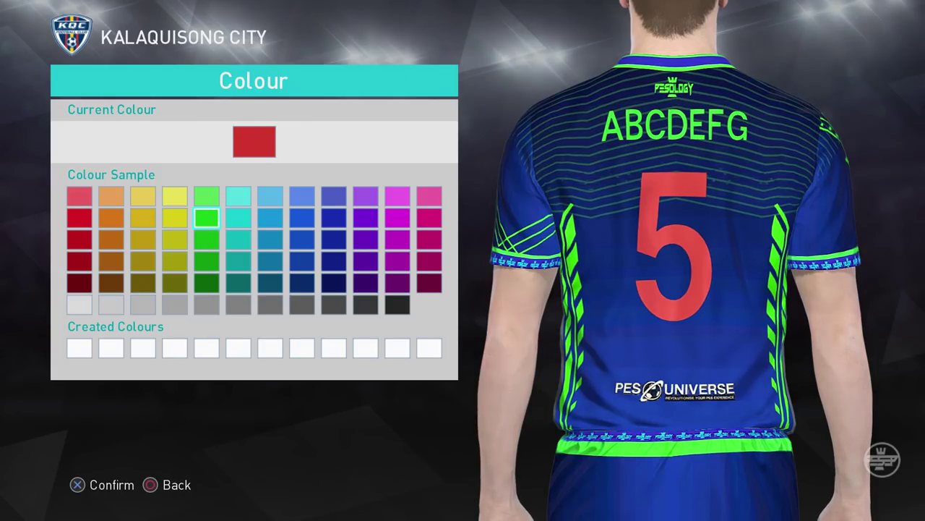
key(Return)
key(Escape)
key(Down)
key(Down)
key(Return)
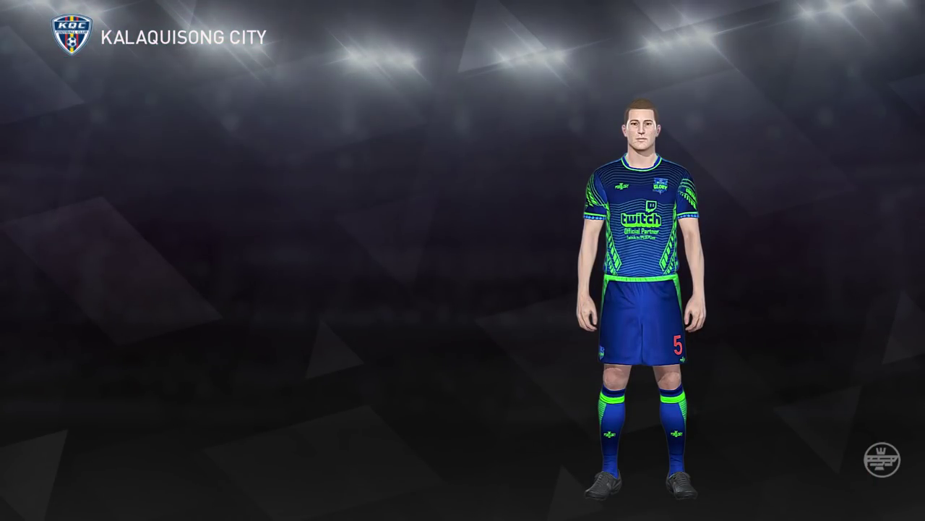
Set the shorts number 5 font colour to neon green.
key(Up)
key(Return)
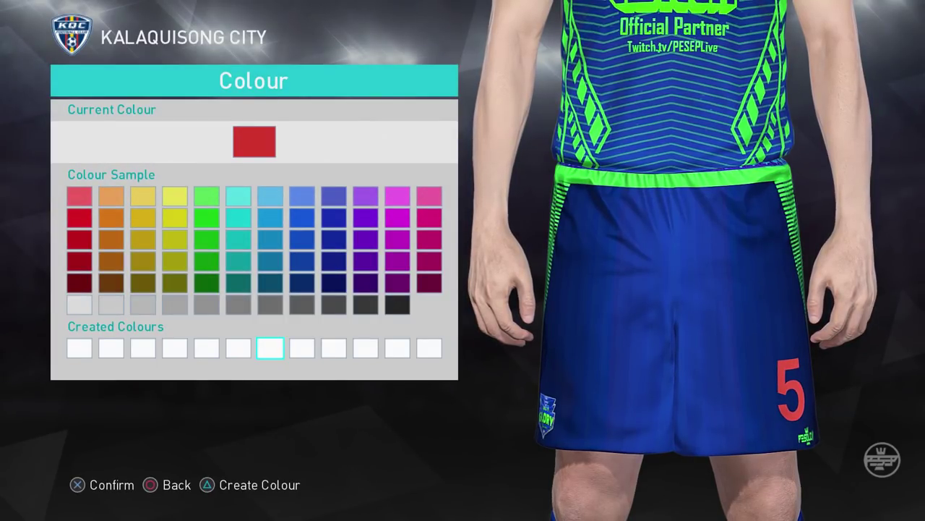
key(Left)
key(Return)
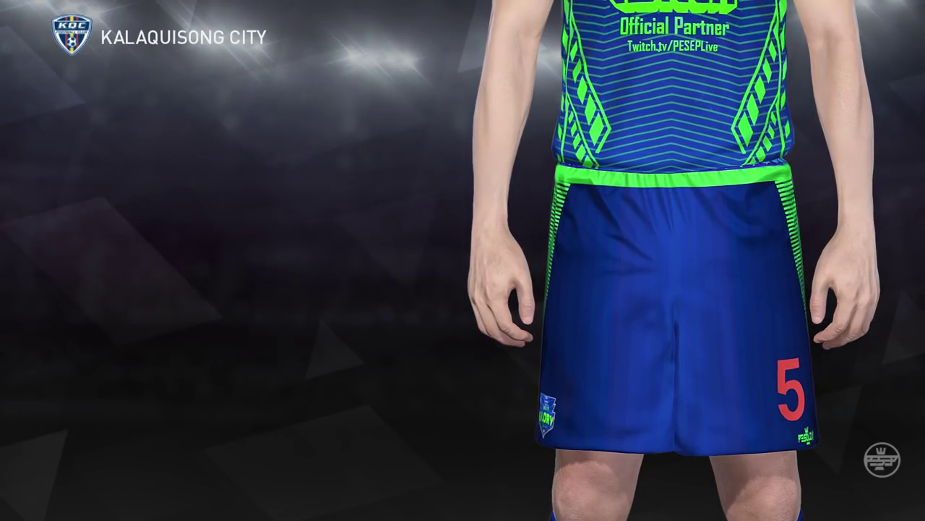
key(Down)
Nudge the shorts number to vertical +6 and horizontal +17 near the hem, then close its settings.
key(Right)
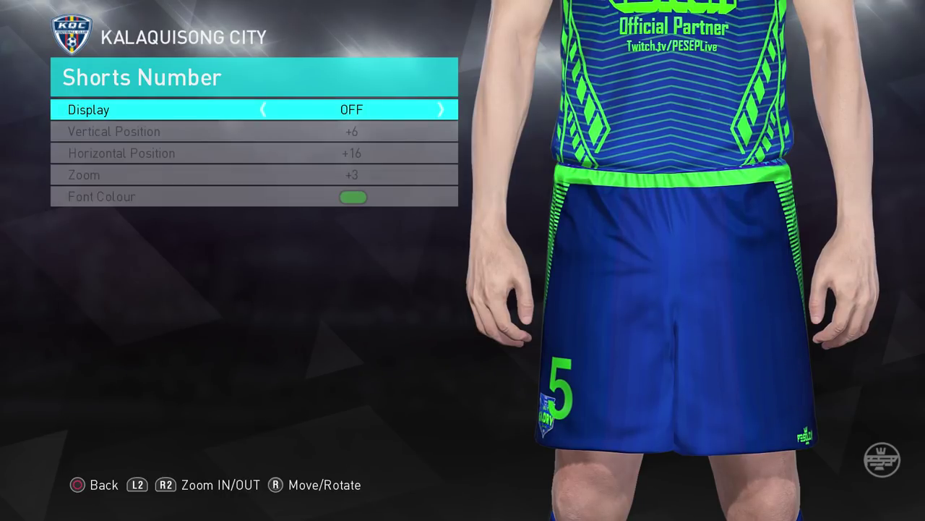
key(Left)
key(Down)
key(Up)
key(Down)
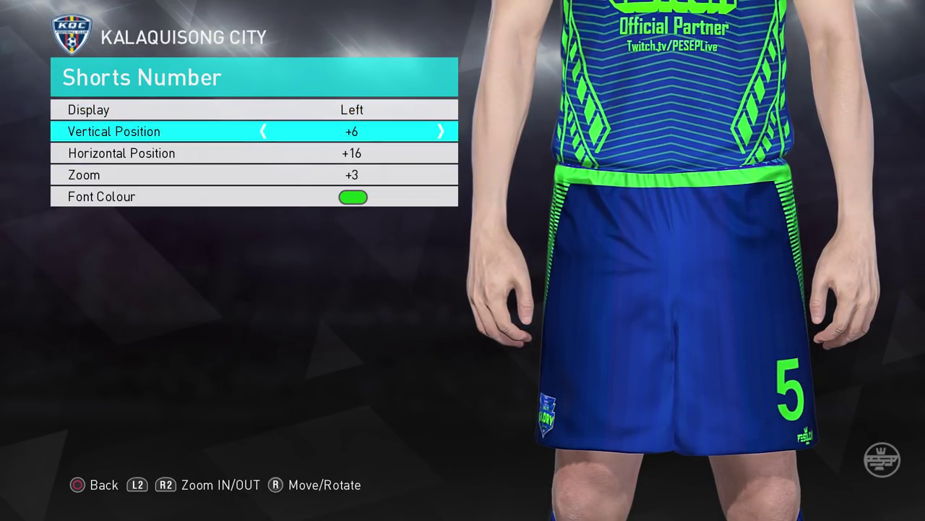
key(Left)
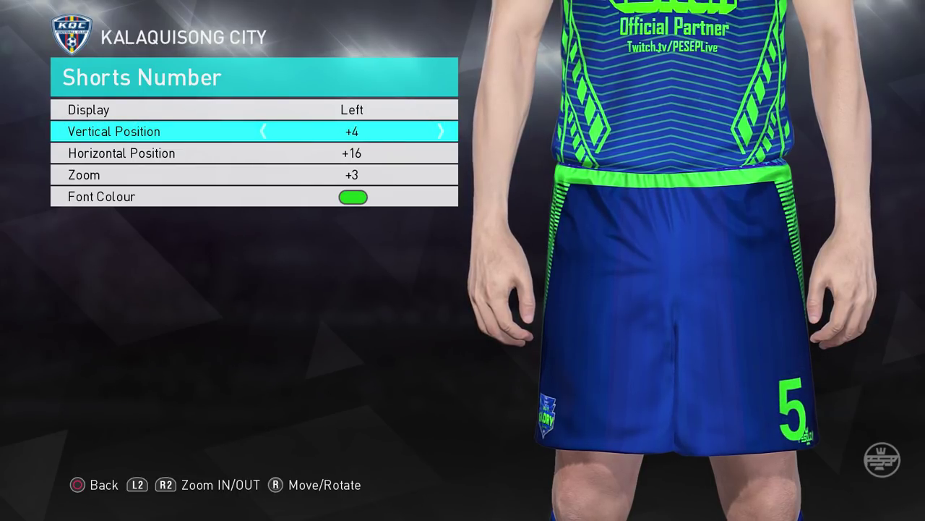
key(Down)
key(Left)
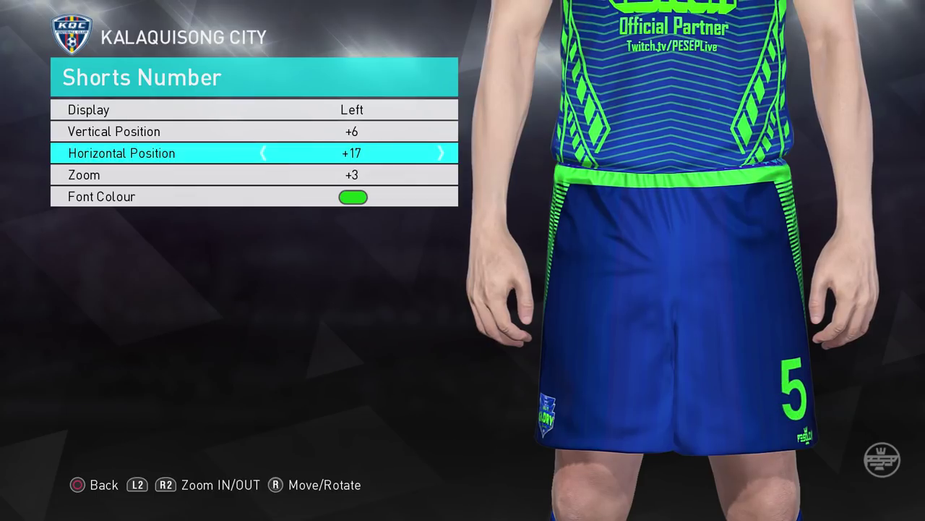
key(Escape)
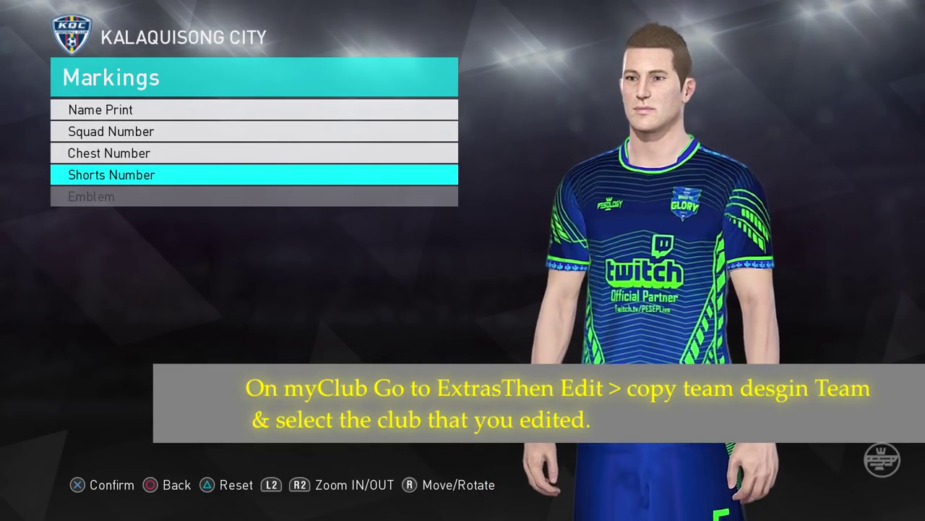
Back out of the Markings menu to the strip's parent menu.
key(Escape)
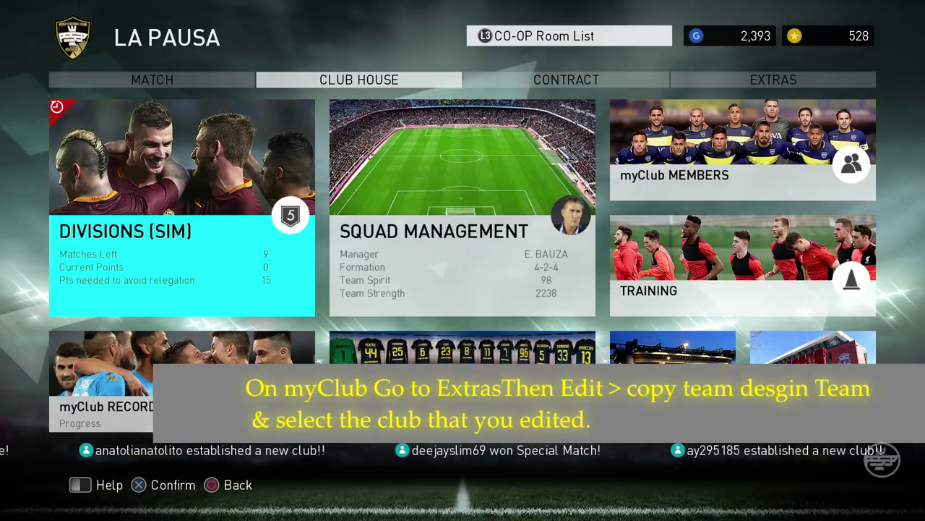
Start Copy Team Design from myClub EXTRAS > EDIT TEAM.
key(Page_Down)
key(Page_Down)
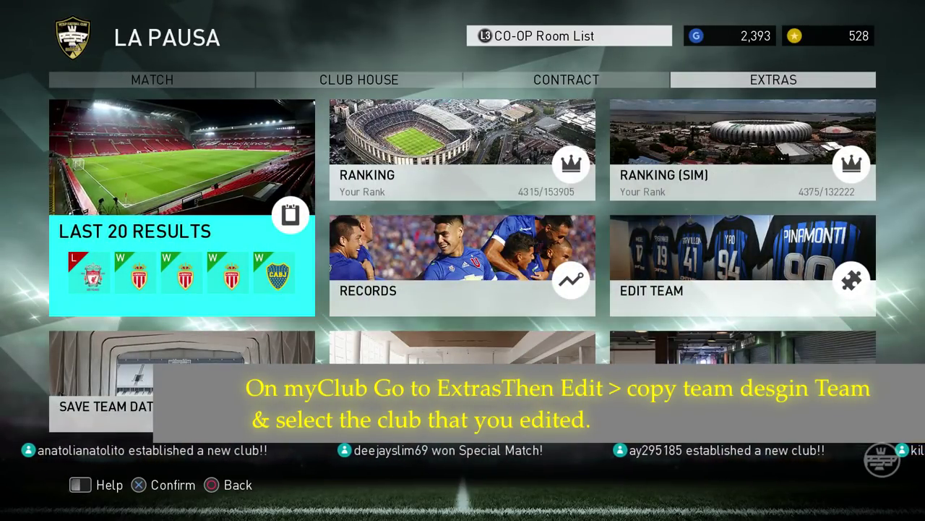
key(Right)
key(Right)
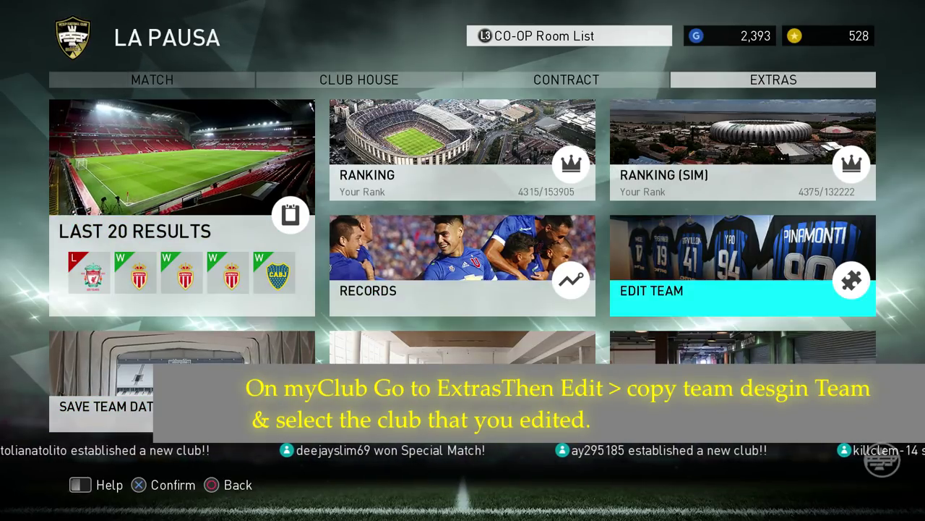
key(Return)
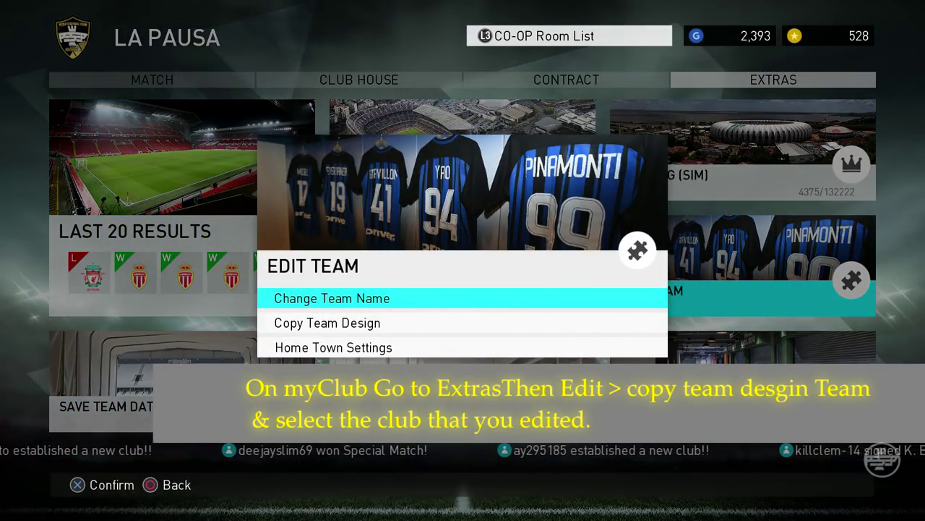
key(Down)
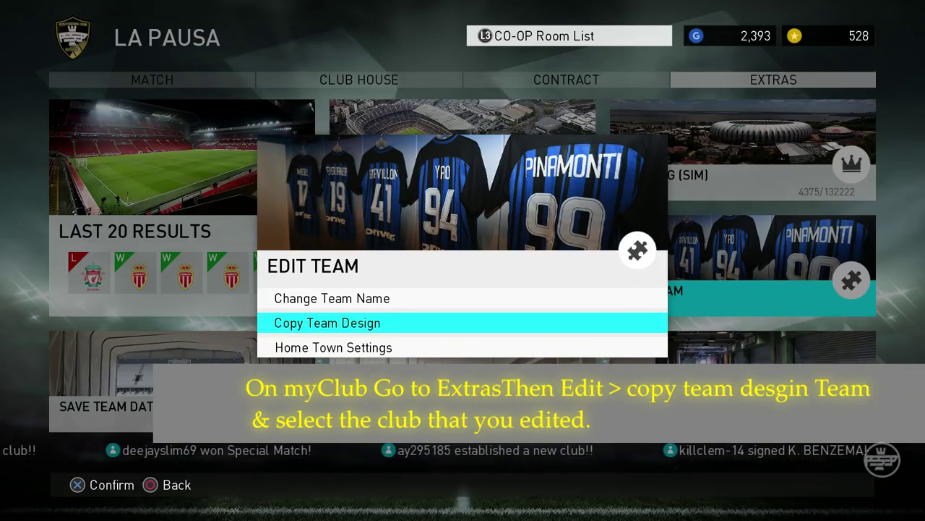
key(Return)
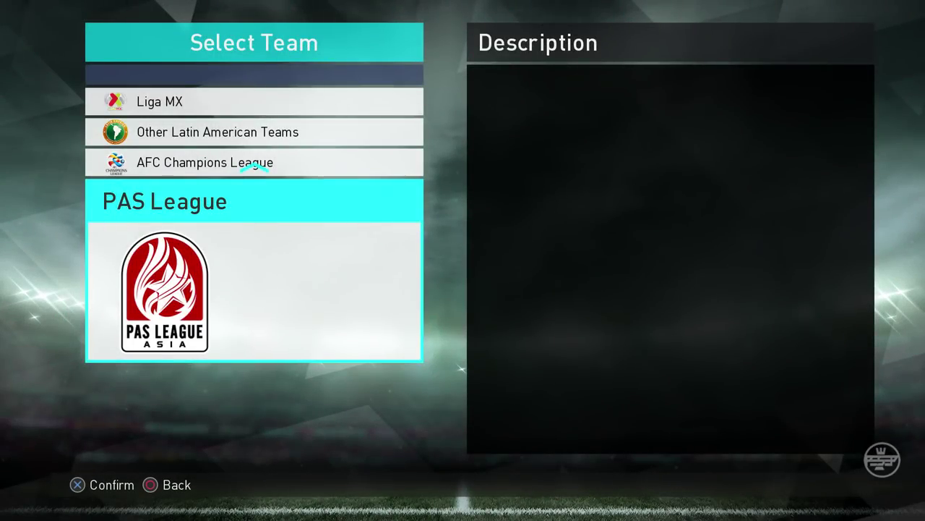
Select PESEP FC in the PAS League team list, then subscribe to the PESEP YouTube channel.
key(Return)
key(Up)
key(Up)
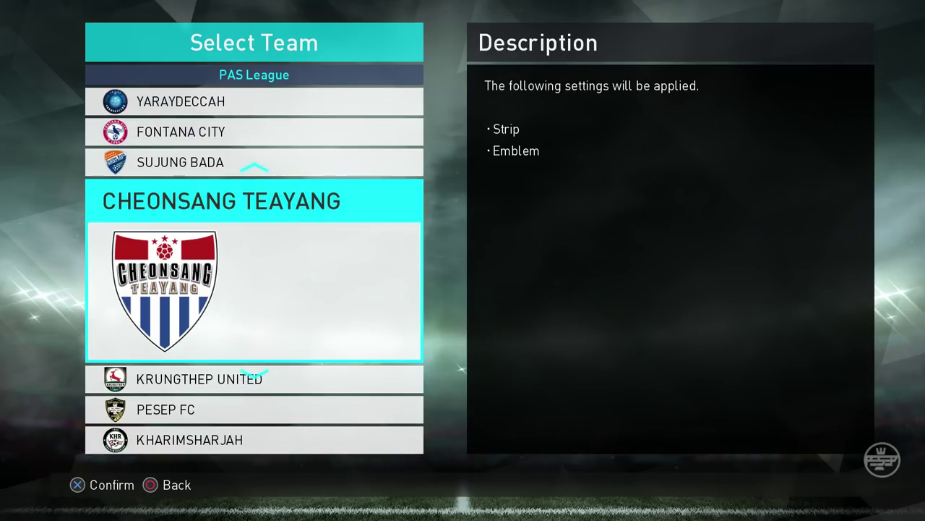
key(Down)
key(Down)
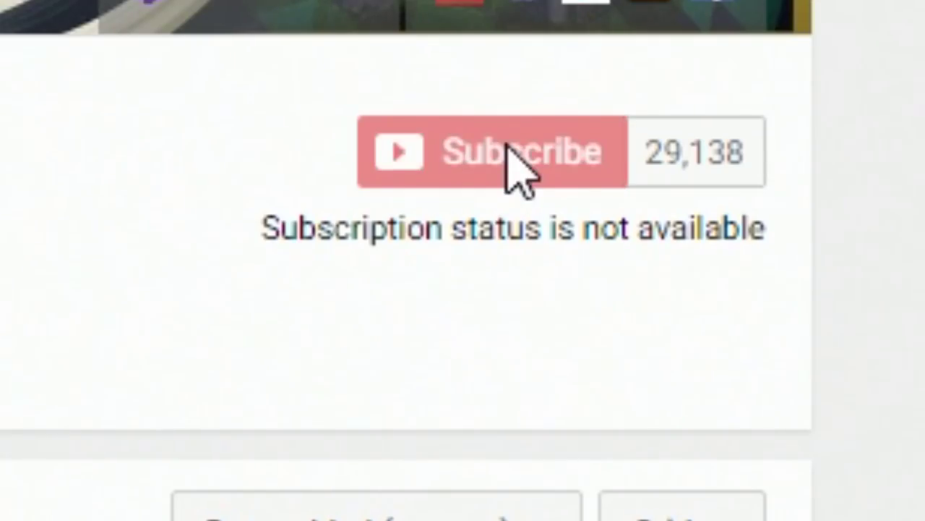
click(783, 156)
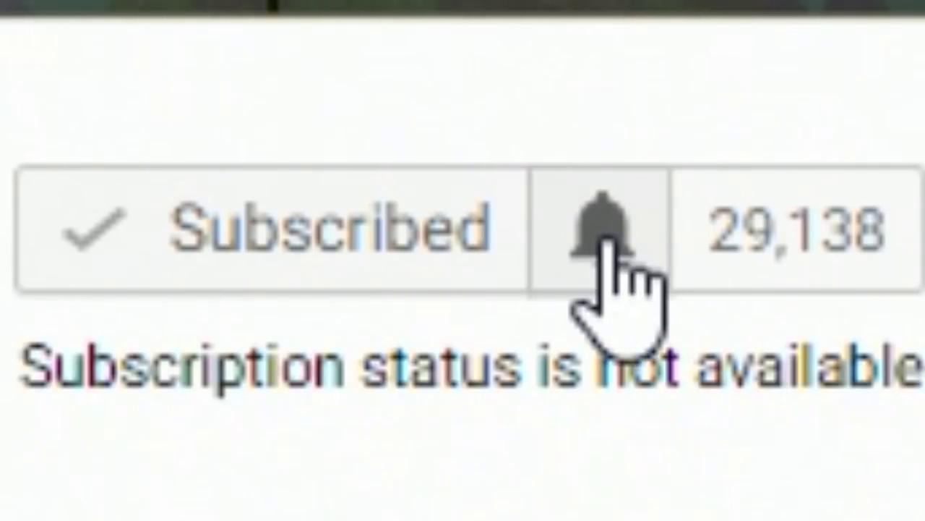
Save all-notifications for the PESEP YouTube channel and open PESEPLive's Twitch All Videos filter.
click(613, 232)
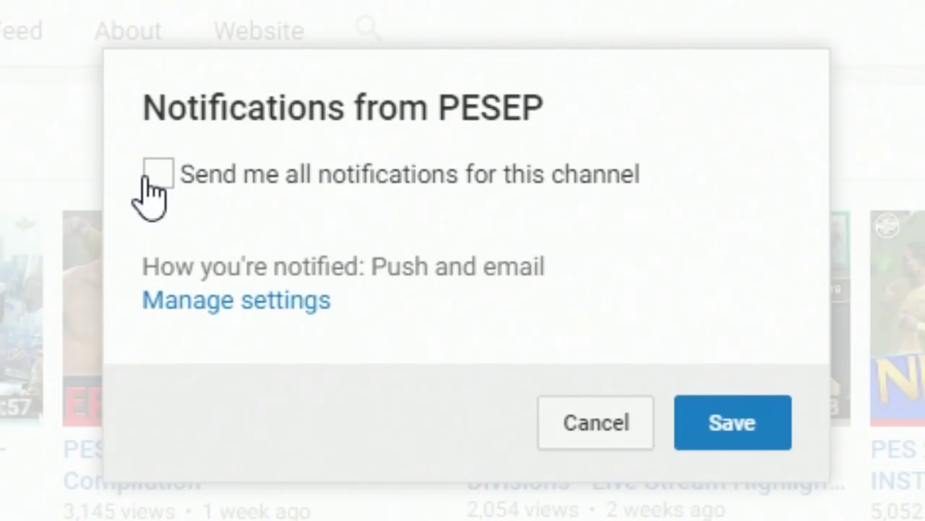
click(739, 425)
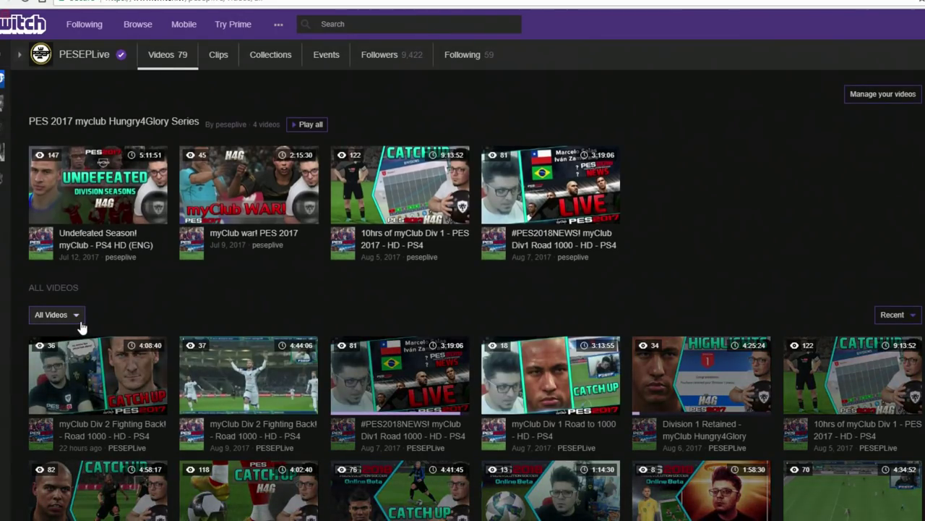
click(80, 322)
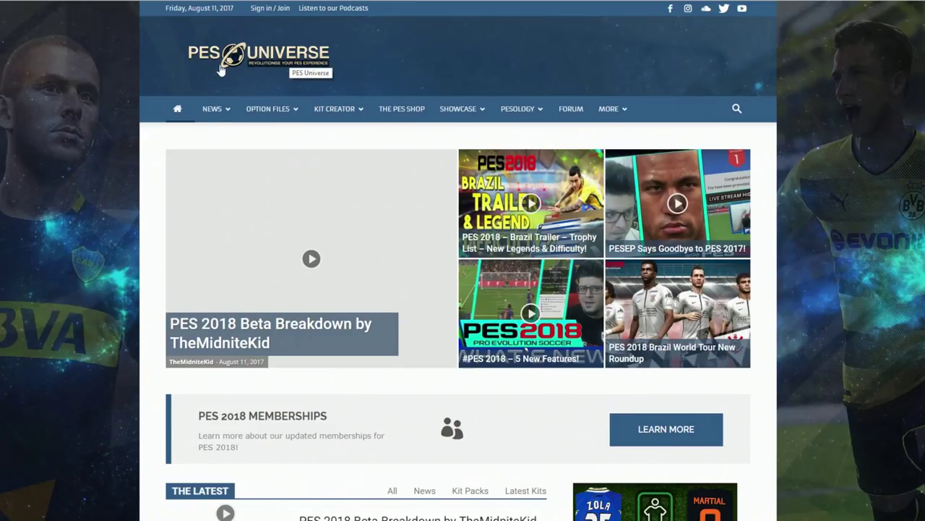
mouse_move(289, 110)
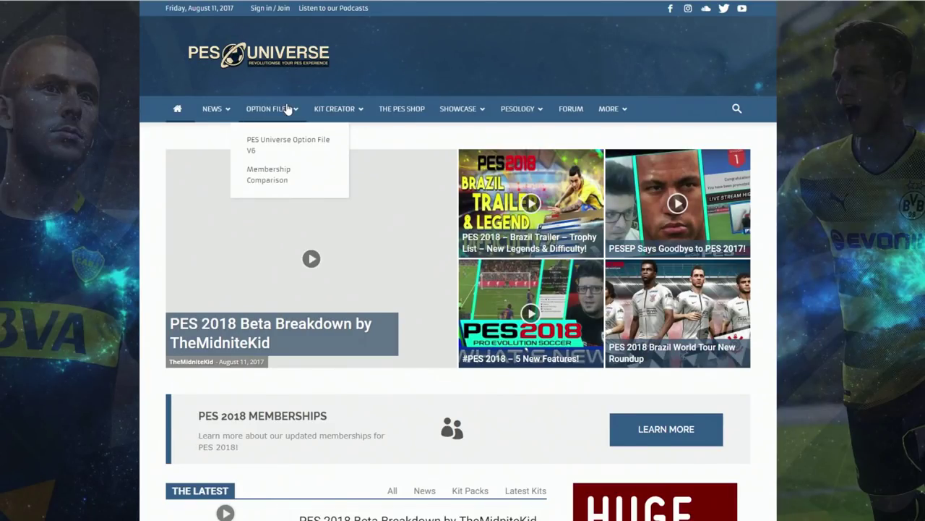
mouse_move(358, 114)
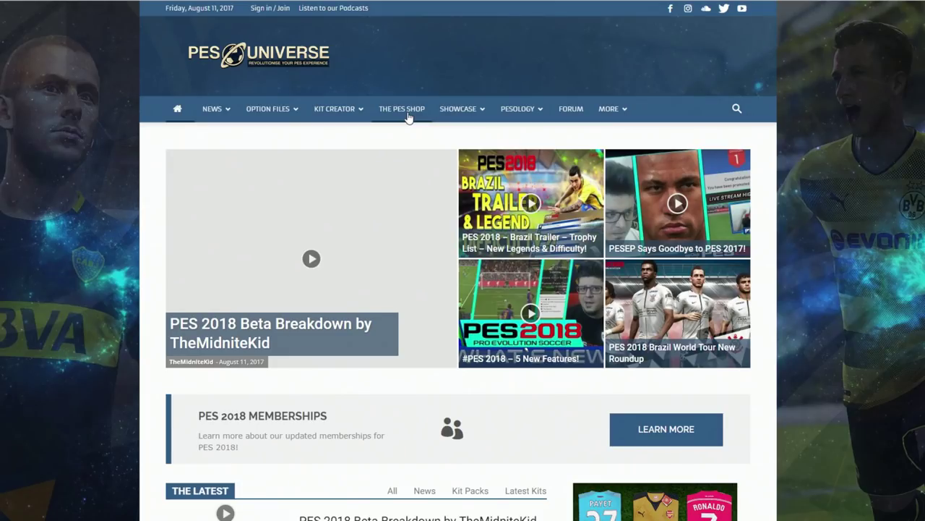
mouse_move(455, 118)
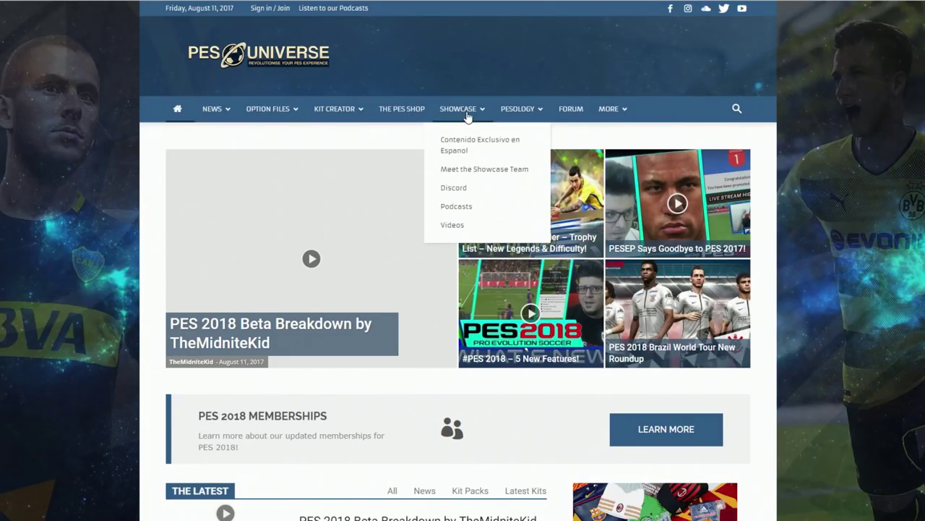
mouse_move(543, 116)
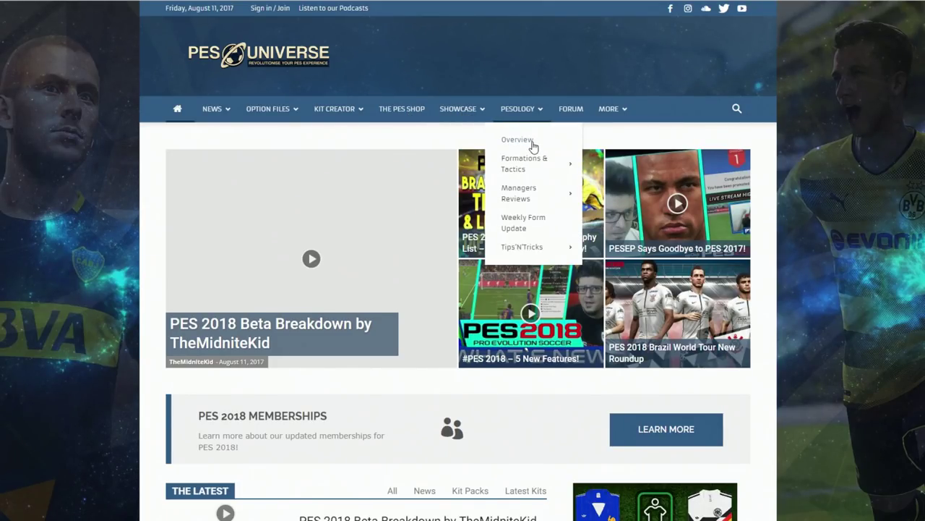
mouse_move(531, 159)
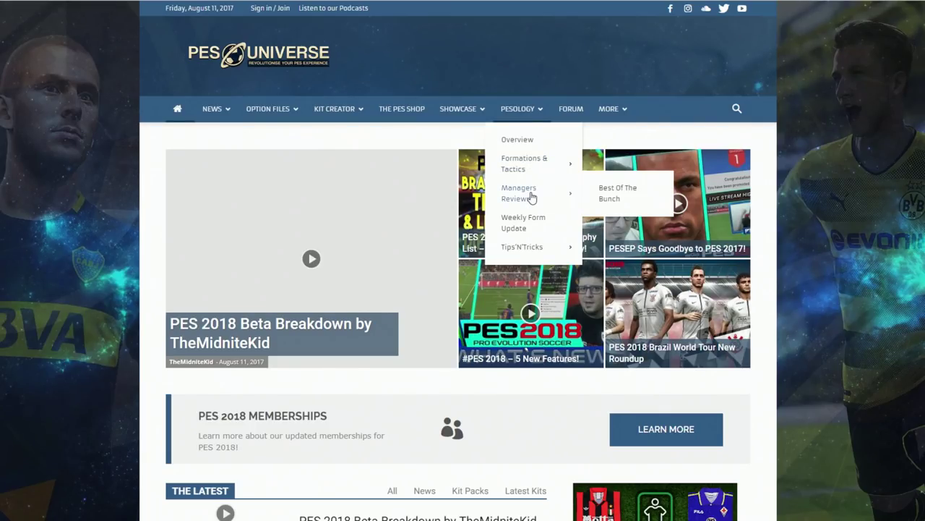
mouse_move(532, 250)
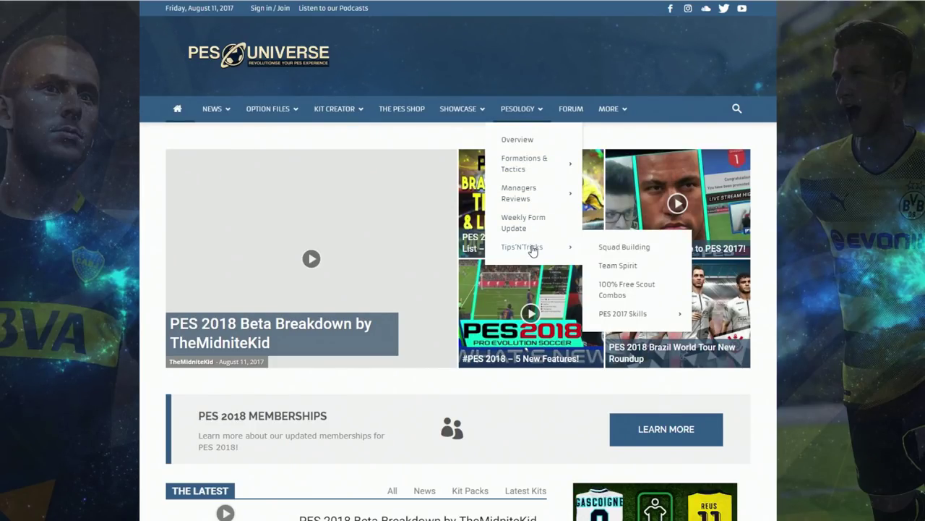